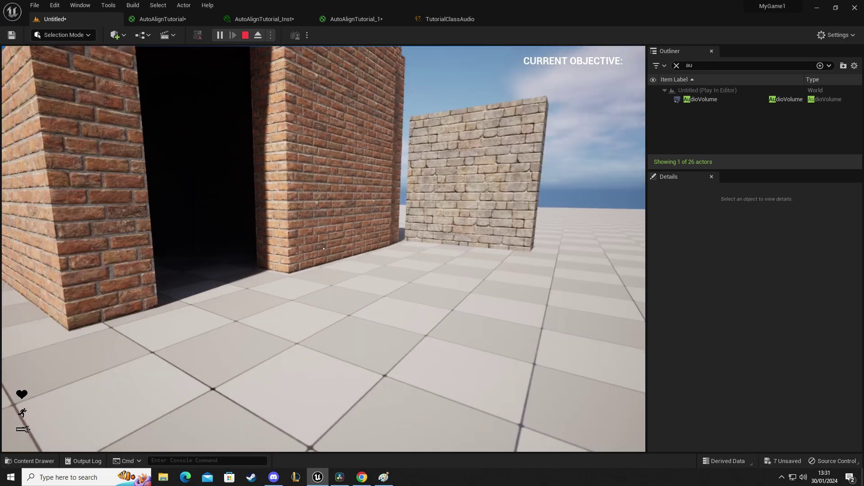
Step: Walk through the dark brick building and back outside in the play session, end it and close the message log
{"action": "key", "text": "w"}
{"action": "key", "text": "w"}
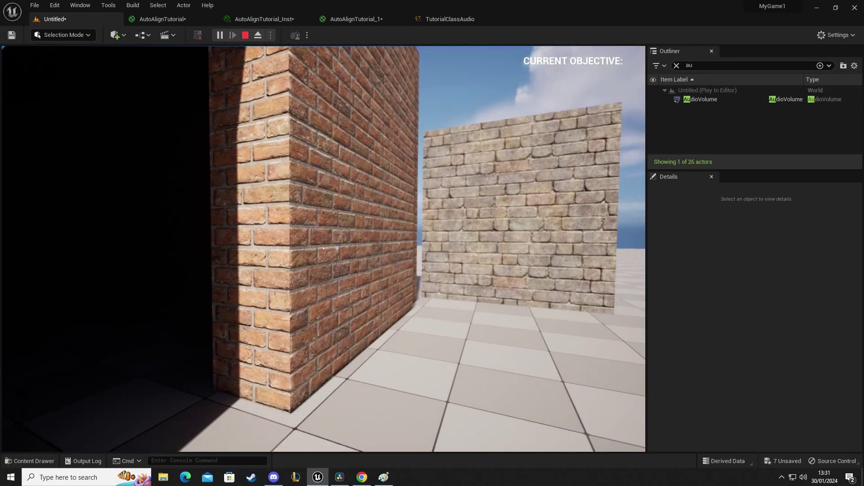
{"action": "key", "text": "w"}
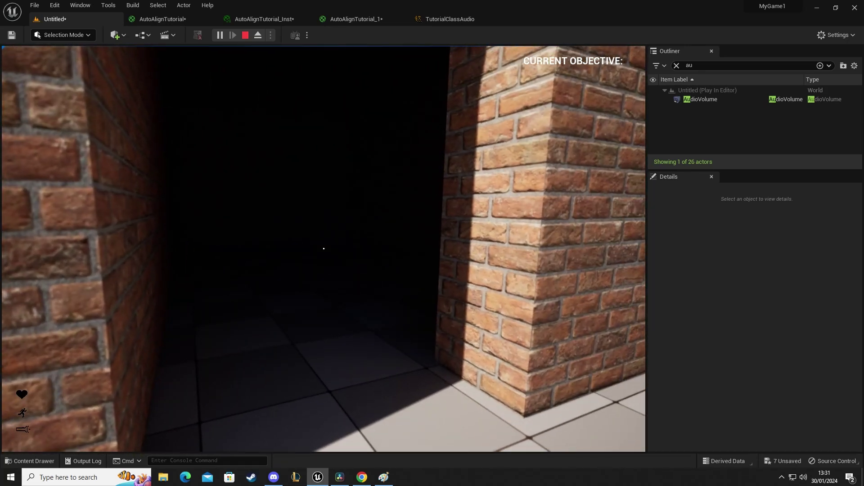
{"action": "key", "text": "w"}
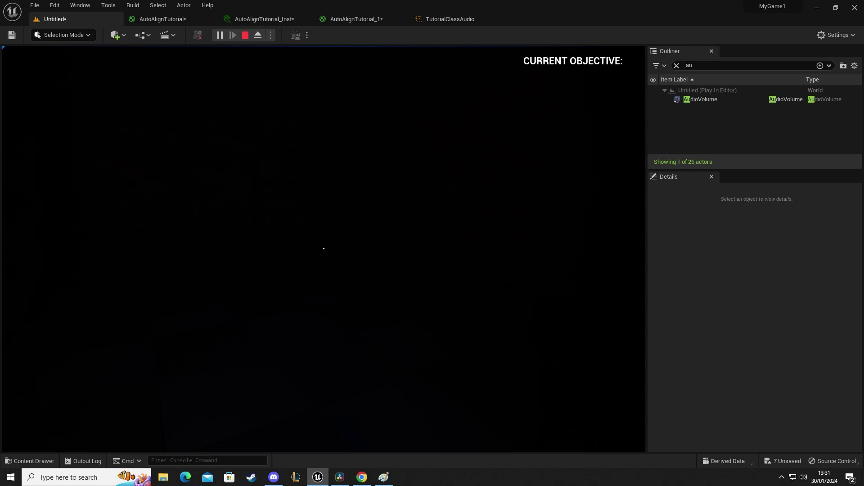
{"action": "key", "text": "d"}
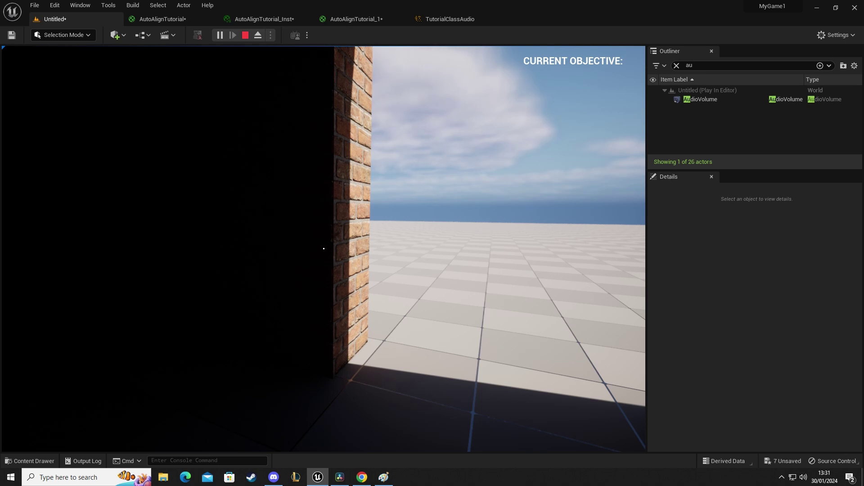
{"action": "key", "text": "w"}
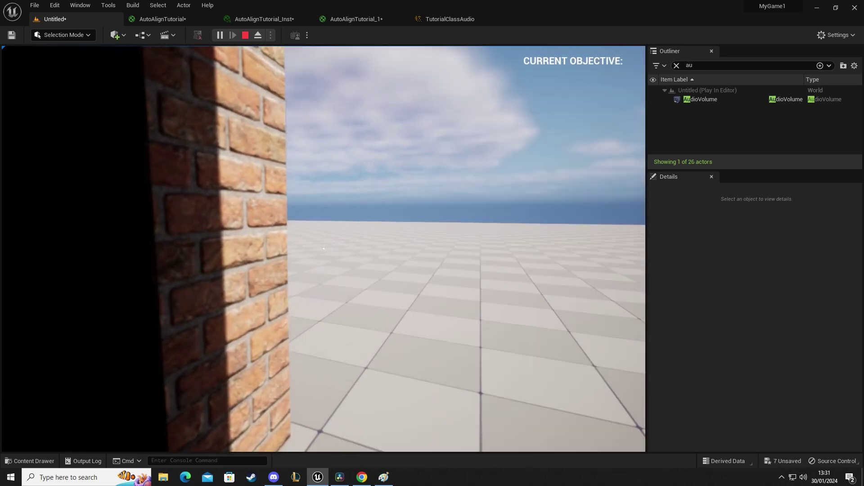
{"action": "key", "text": "w"}
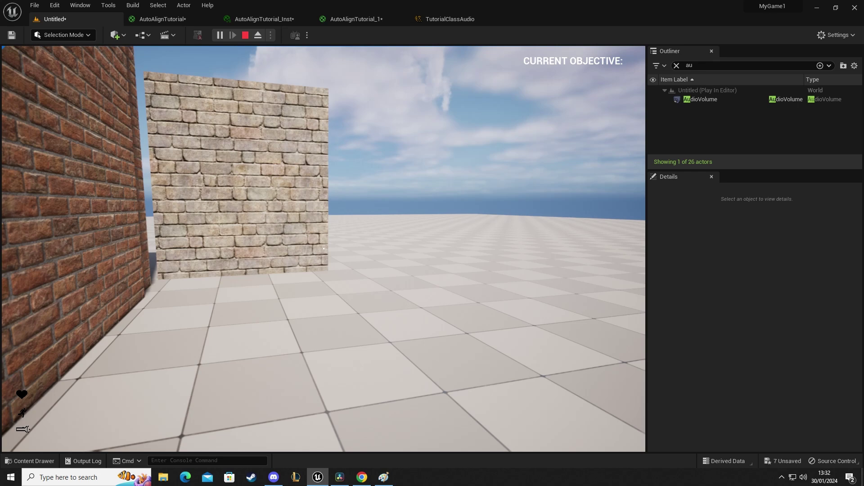
{"action": "key", "text": "w"}
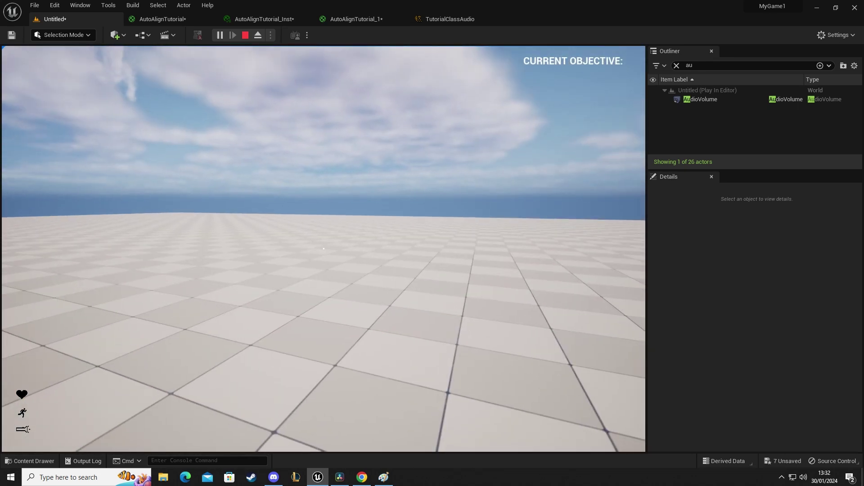
{"action": "key", "text": "s"}
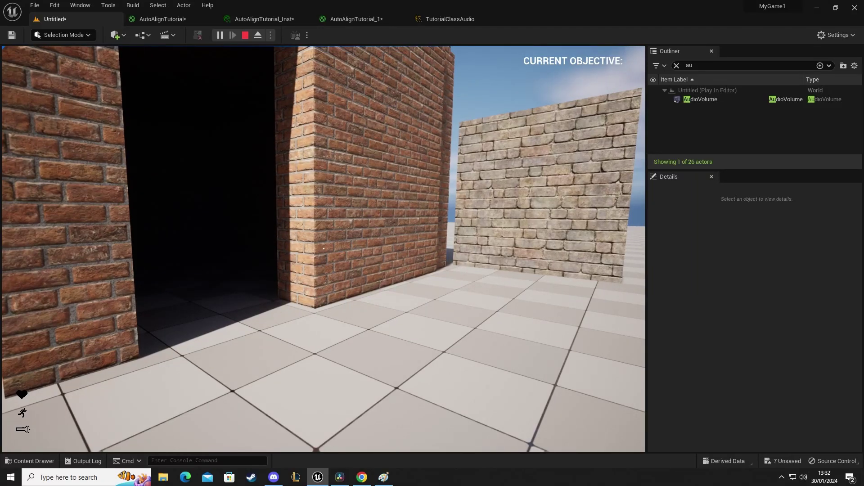
{"action": "key", "text": "Escape"}
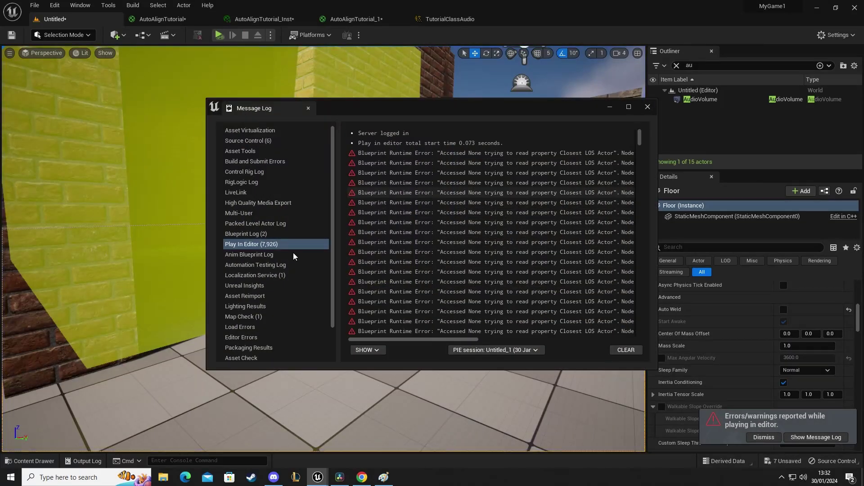
{"action": "left_click", "coordinate": [647, 106]}
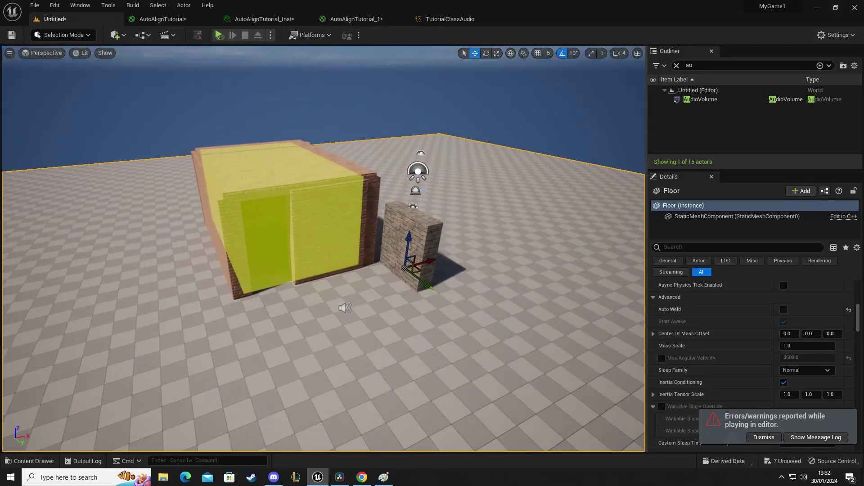
{"action": "right_click_drag", "start_coordinate": [401, 172], "coordinate": [401, 172]}
{"action": "key", "text": "a"}
{"action": "right_click_drag", "start_coordinate": [311, 262], "coordinate": [274, 276]}
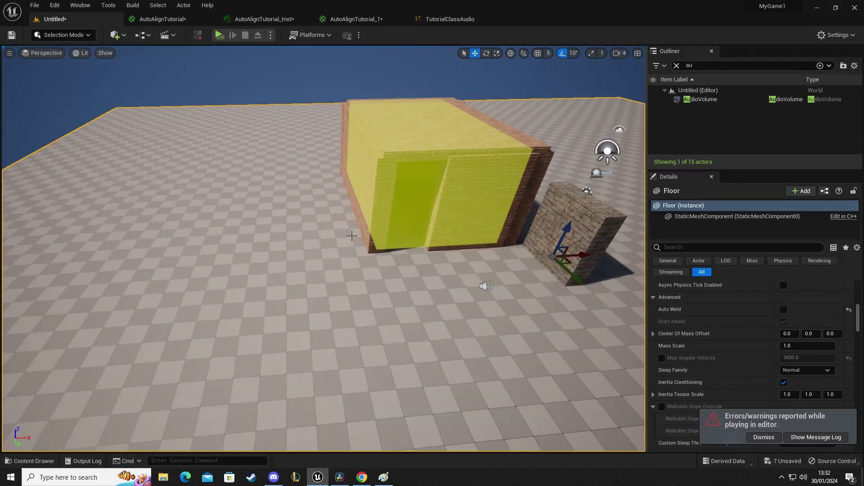
{"action": "left_click", "coordinate": [391, 186]}
{"action": "left_click", "coordinate": [424, 158], "text": "ctrl"}
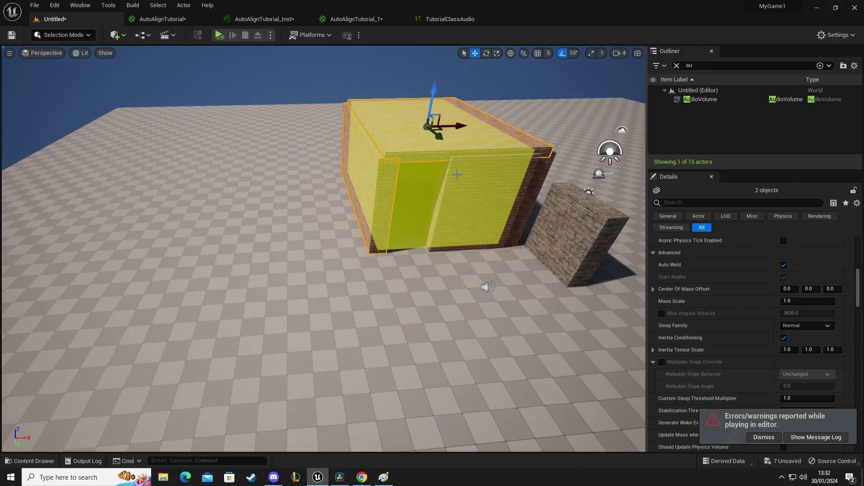
{"action": "left_click", "coordinate": [491, 155], "text": "ctrl"}
{"action": "left_click", "coordinate": [536, 172], "text": "ctrl"}
{"action": "key", "text": "a"}
{"action": "right_click_drag", "start_coordinate": [536, 171], "coordinate": [630, 180]}
{"action": "right_click_drag", "start_coordinate": [326, 199], "coordinate": [378, 199]}
{"action": "right_click_drag", "start_coordinate": [277, 218], "coordinate": [259, 225]}
Step: Move the existing audio volume along the building toward the doorway side so it clears the rear wall
{"action": "left_click", "coordinate": [272, 226]}
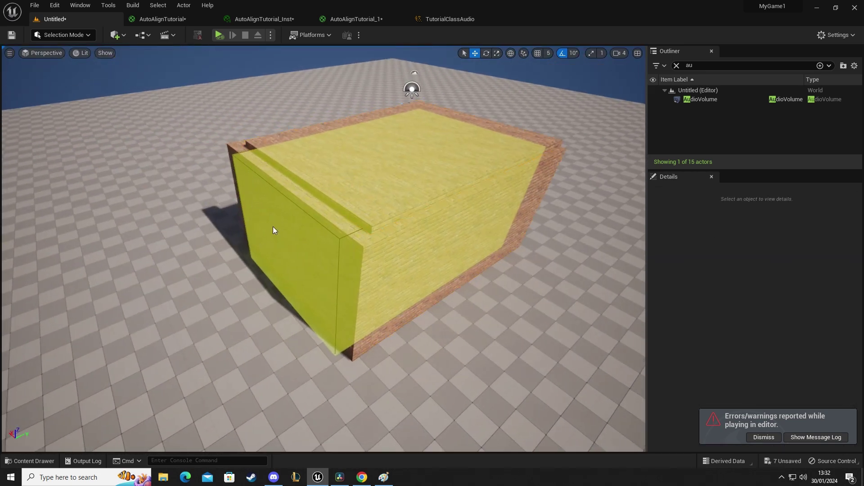
{"action": "left_click", "coordinate": [330, 297]}
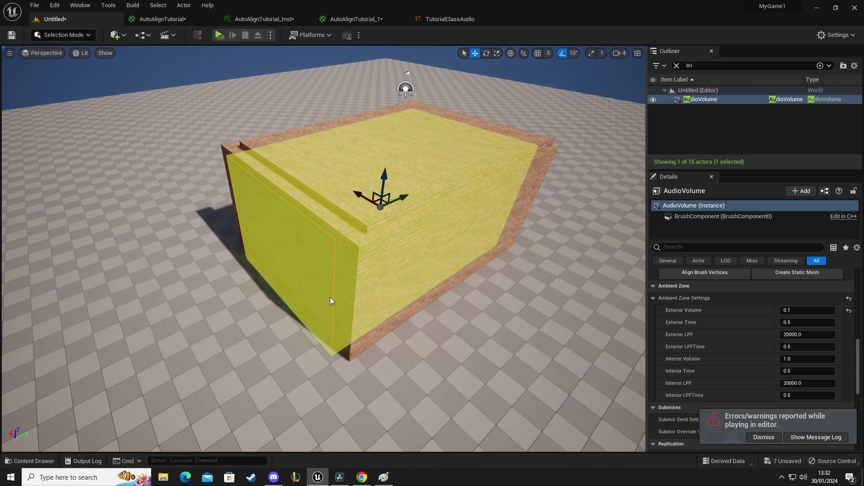
{"action": "left_click_drag", "start_coordinate": [390, 205], "coordinate": [424, 186]}
Step: Duplicate the brick building's rear wall, side walls and roof together and place the copy beside the original building
{"action": "left_click", "coordinate": [287, 267]}
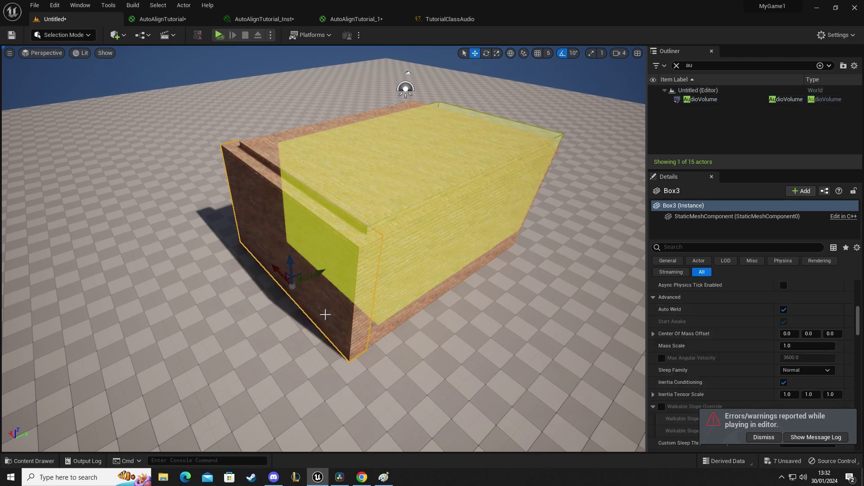
{"action": "left_click", "coordinate": [366, 311], "text": "ctrl"}
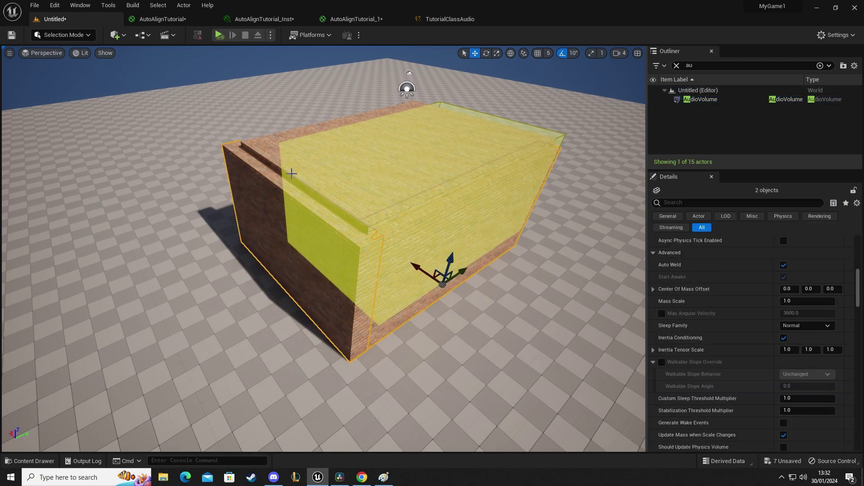
{"action": "left_click", "coordinate": [276, 161], "text": "ctrl"}
{"action": "key", "text": "a"}
{"action": "right_click_drag", "start_coordinate": [199, 205], "coordinate": [383, 204]}
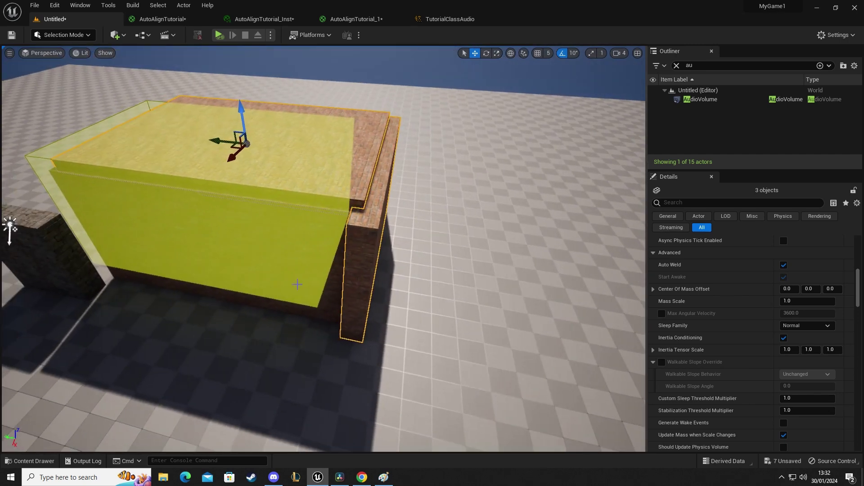
{"action": "left_click", "coordinate": [336, 308], "text": "ctrl"}
{"action": "right_click_drag", "start_coordinate": [226, 230], "coordinate": [454, 208]}
{"action": "key", "text": "a"}
{"action": "key", "text": "Escape"}
{"action": "key", "text": "ctrl+z"}
{"action": "key", "text": "w"}
{"action": "key", "text": "s"}
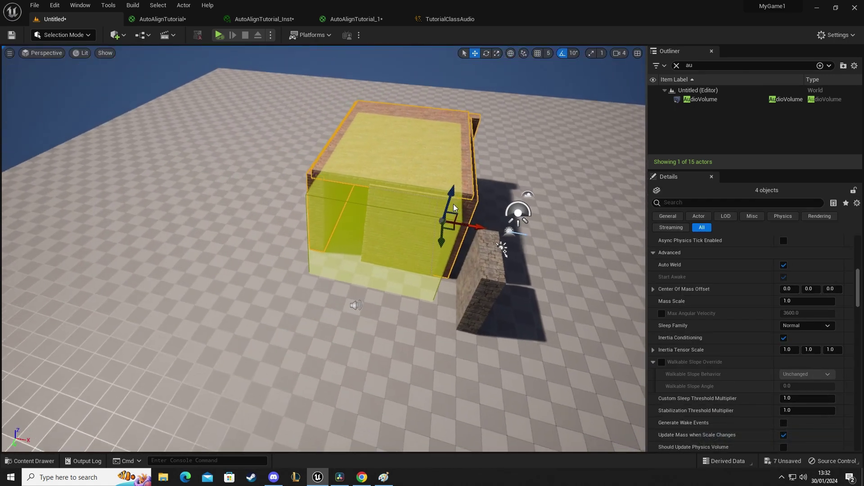
{"action": "left_click_drag", "start_coordinate": [472, 225], "coordinate": [290, 226], "text": "alt"}
{"action": "scroll", "coordinate": [393, 249], "scroll_direction": "up", "scroll_amount": 1}
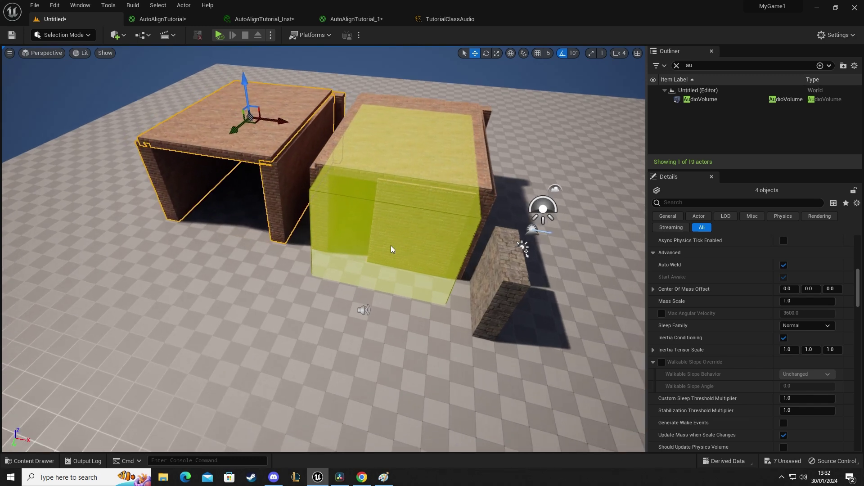
{"action": "key", "text": "Escape"}
Step: Duplicate the original building's front wall and place the copy across the new building's front, leaving a doorway
{"action": "right_click_drag", "start_coordinate": [397, 239], "coordinate": [424, 247]}
{"action": "key", "text": "w"}
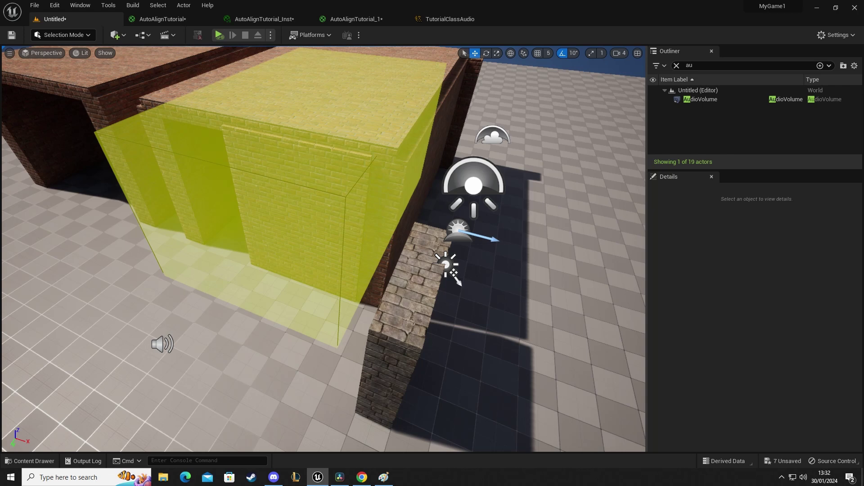
{"action": "right_click_drag", "start_coordinate": [454, 273], "coordinate": [419, 237]}
{"action": "left_click", "coordinate": [370, 276]}
{"action": "key", "text": "w"}
{"action": "left_click", "coordinate": [297, 238]}
{"action": "key", "text": "s"}
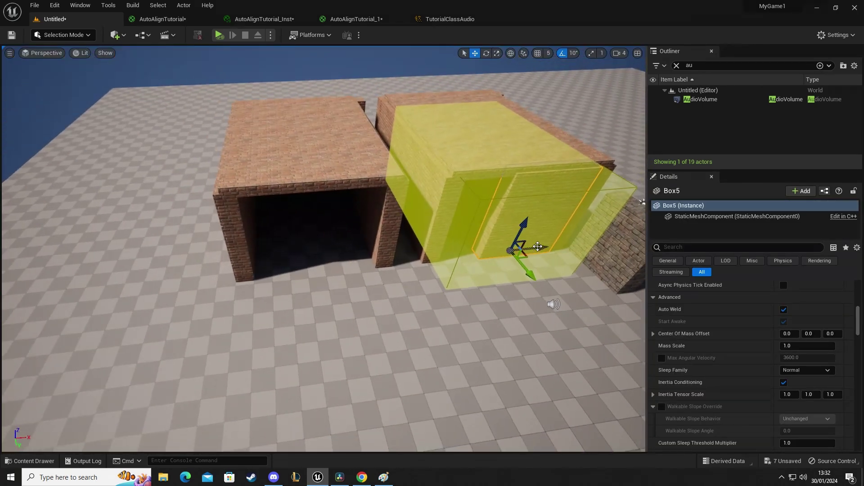
{"action": "left_click_drag", "start_coordinate": [542, 247], "coordinate": [369, 265], "text": "alt"}
{"action": "key", "text": "s"}
{"action": "right_click_drag", "start_coordinate": [370, 265], "coordinate": [385, 245]}
Step: Add a second AudioVolume and position it in the doorway of the copied building
{"action": "left_click", "coordinate": [119, 36]}
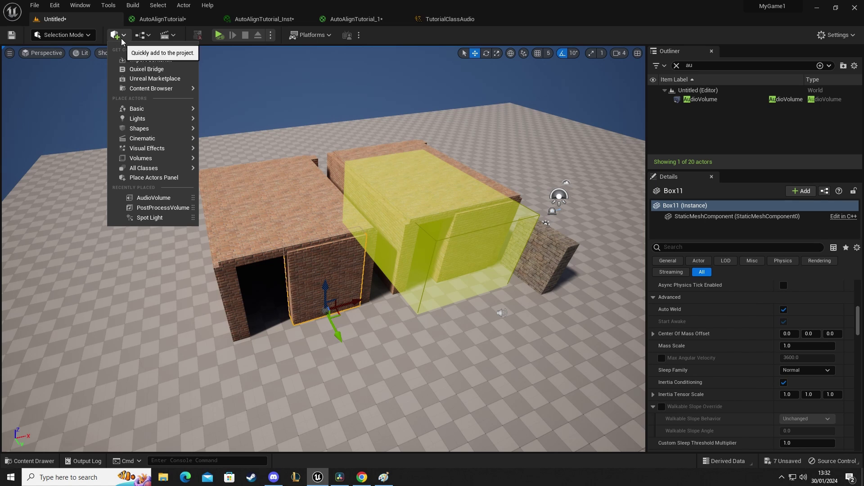
{"action": "mouse_move", "coordinate": [142, 171]}
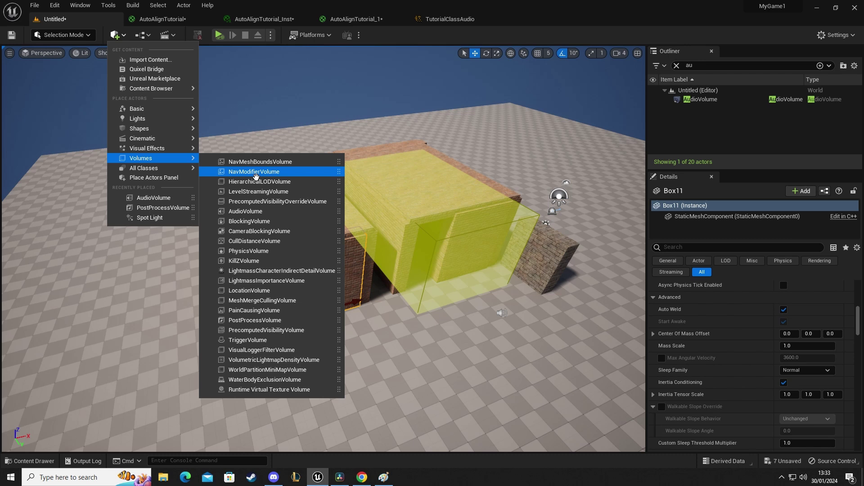
{"action": "left_click", "coordinate": [238, 212]}
{"action": "left_click_drag", "start_coordinate": [274, 311], "coordinate": [250, 287]}
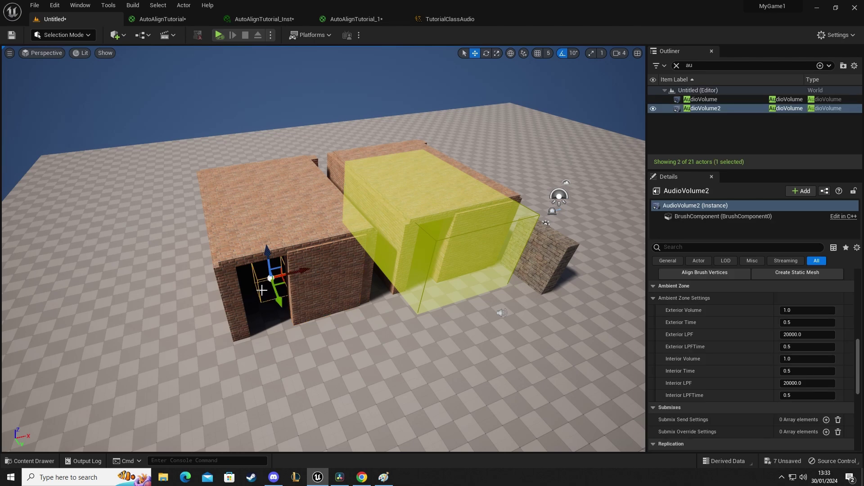
{"action": "mouse_move", "coordinate": [329, 276]}
{"action": "right_mouse_down"}
{"action": "mouse_move", "coordinate": [297, 288]}
{"action": "mouse_move", "coordinate": [311, 275]}
{"action": "mouse_move", "coordinate": [329, 277]}
{"action": "right_mouse_up"}
{"action": "key", "text": "w"}
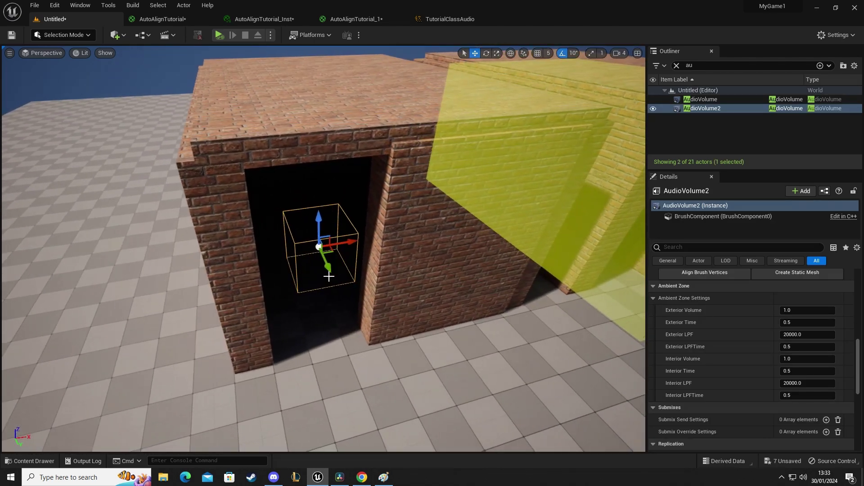
Step: Scale the new audio volume horizontally to spread it through the copied building's interior
{"action": "key", "text": "r"}
{"action": "left_click_drag", "start_coordinate": [348, 242], "coordinate": [396, 236]}
{"action": "mouse_move", "coordinate": [305, 283]}
{"action": "right_mouse_down"}
{"action": "mouse_move", "coordinate": [565, 93]}
{"action": "mouse_move", "coordinate": [304, 284]}
{"action": "right_mouse_up"}
{"action": "key", "text": "a"}
{"action": "key", "text": "w"}
{"action": "left_click_drag", "start_coordinate": [381, 294], "coordinate": [306, 262]}
{"action": "key", "text": "r"}
{"action": "key", "text": "w"}
{"action": "key", "text": "r"}
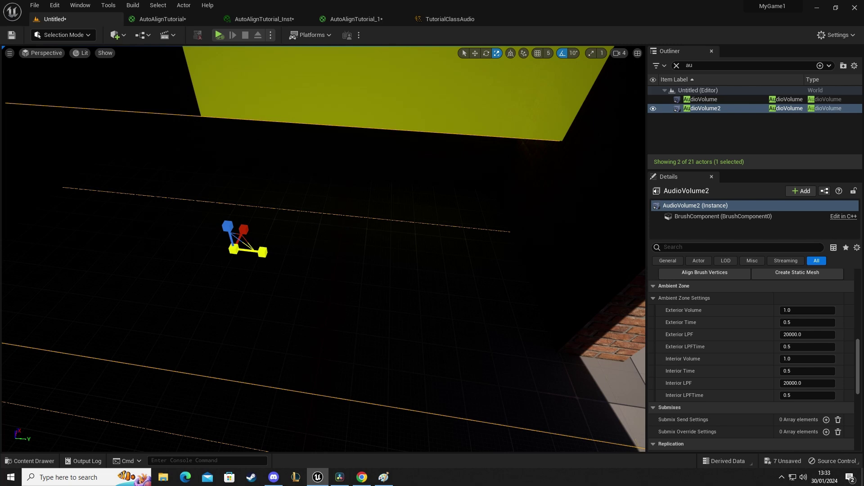
Step: Fine-tune the new audio volume's size and raise it to fit the copied building's interior height
{"action": "right_click_drag", "start_coordinate": [265, 253], "coordinate": [194, 245]}
{"action": "left_click_drag", "start_coordinate": [353, 222], "coordinate": [364, 221]}
{"action": "left_click_drag", "start_coordinate": [325, 197], "coordinate": [318, 158]}
{"action": "key", "text": "w"}
{"action": "key", "text": "s"}
{"action": "mouse_move", "coordinate": [318, 160]}
{"action": "right_mouse_down"}
{"action": "mouse_move", "coordinate": [342, 122]}
{"action": "mouse_move", "coordinate": [327, 119]}
{"action": "mouse_move", "coordinate": [318, 77]}
{"action": "mouse_move", "coordinate": [315, 159]}
{"action": "right_mouse_up"}
{"action": "key", "text": "w"}
{"action": "key", "text": "q"}
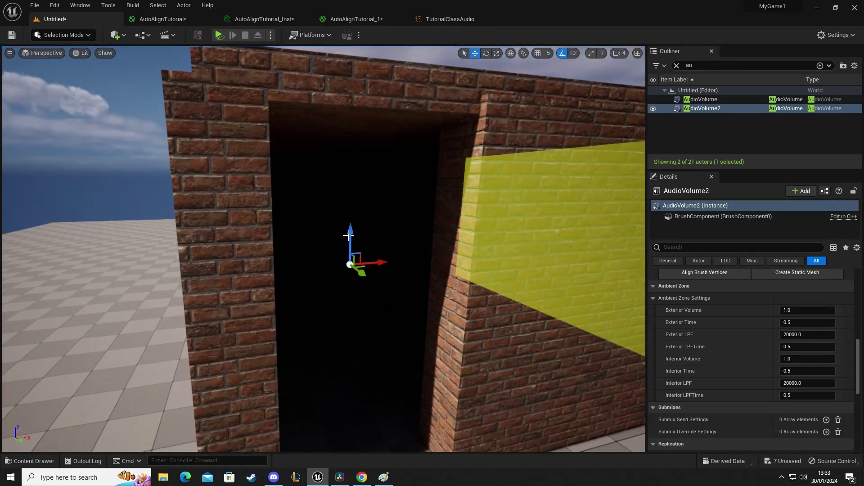
{"action": "right_click_drag", "start_coordinate": [322, 268], "coordinate": [326, 268]}
{"action": "key", "text": "s"}
{"action": "left_click_drag", "start_coordinate": [338, 232], "coordinate": [336, 208]}
{"action": "key", "text": "r"}
{"action": "key", "text": "w"}
{"action": "key", "text": "s"}
Step: Examine the placement of the two brick buildings and their audio volumes from several angles
{"action": "right_click_drag", "start_coordinate": [337, 208], "coordinate": [366, 217]}
{"action": "key", "text": "a"}
{"action": "key", "text": "d"}
{"action": "key", "text": "w"}
{"action": "mouse_move", "coordinate": [207, 242]}
{"action": "right_mouse_down"}
{"action": "mouse_move", "coordinate": [169, 246]}
{"action": "mouse_move", "coordinate": [193, 244]}
{"action": "right_mouse_up"}
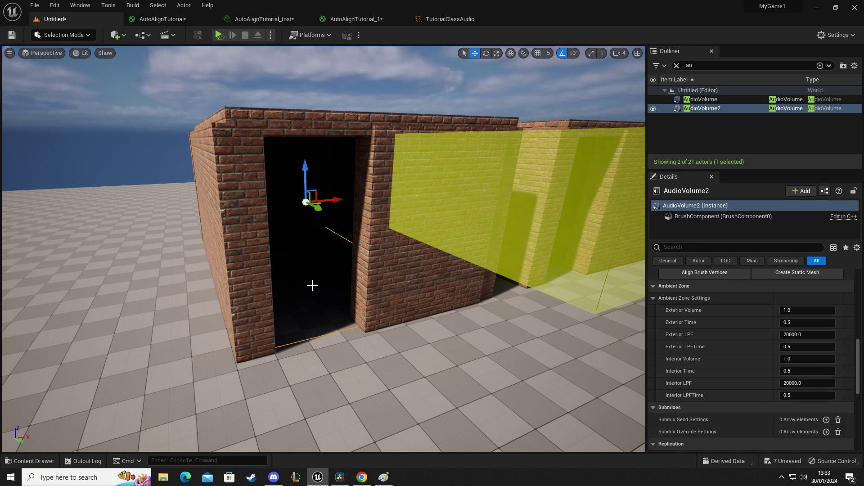
{"action": "right_click_drag", "start_coordinate": [343, 320], "coordinate": [317, 9]}
{"action": "key", "text": "s"}
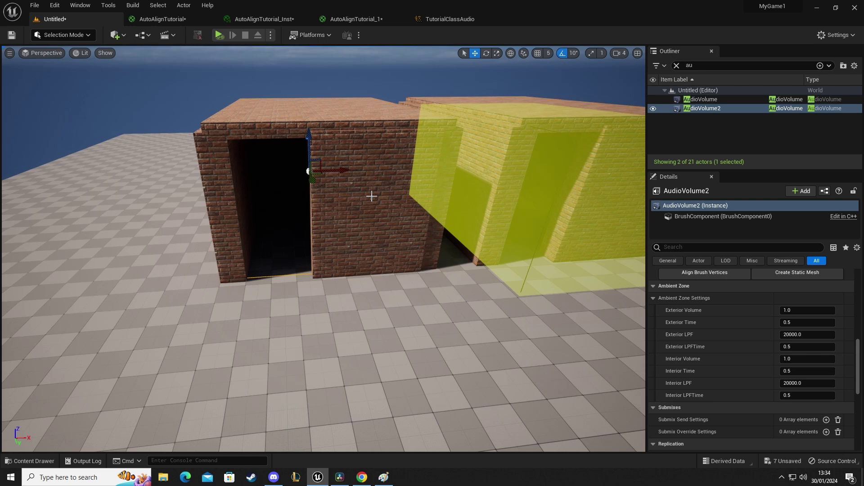
{"action": "key", "text": "d"}
{"action": "right_click_drag", "start_coordinate": [365, 200], "coordinate": [347, 190]}
{"action": "key", "text": "a"}
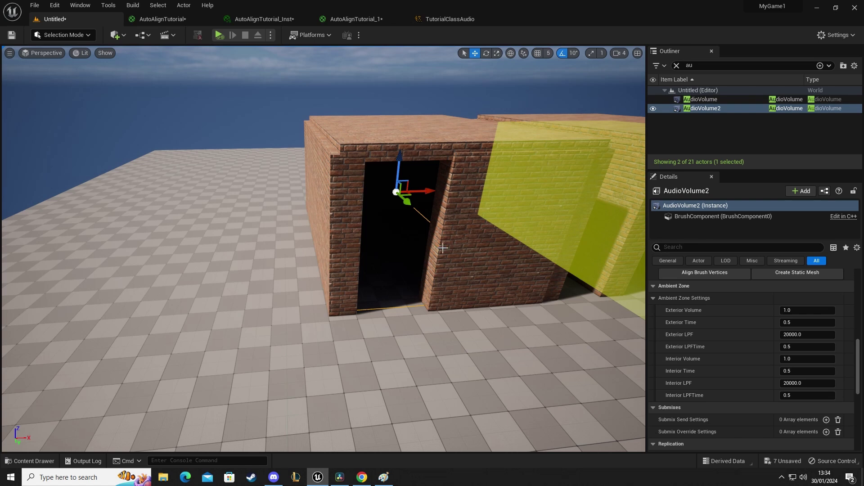
{"action": "right_click_drag", "start_coordinate": [358, 242], "coordinate": [370, 237]}
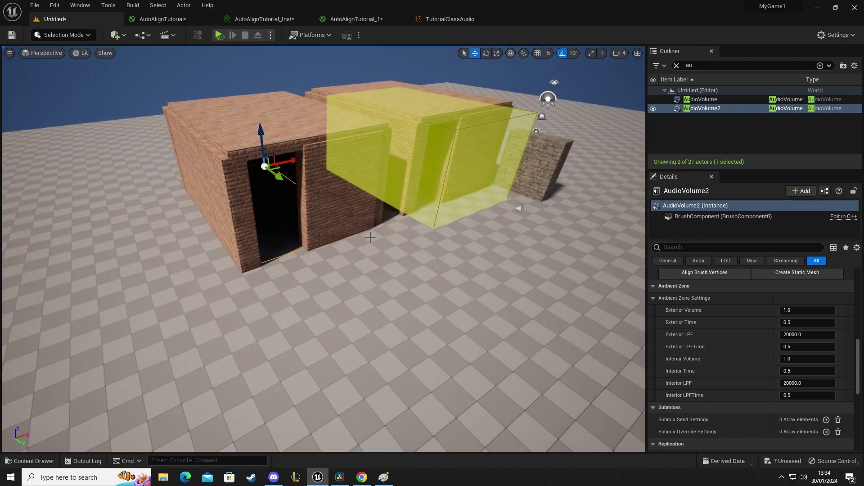
{"action": "mouse_move", "coordinate": [342, 264]}
{"action": "right_mouse_down"}
{"action": "mouse_move", "coordinate": [323, 271]}
{"action": "mouse_move", "coordinate": [343, 259]}
{"action": "right_mouse_up"}
{"action": "key", "text": "w"}
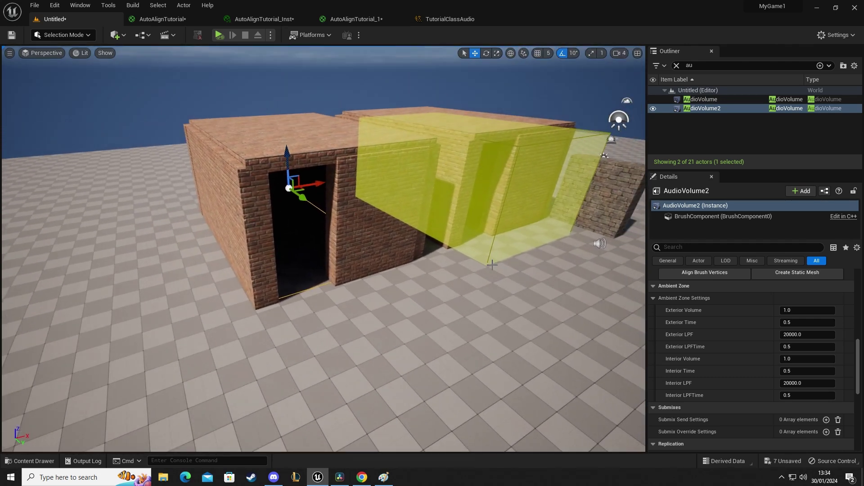
{"action": "right_click_drag", "start_coordinate": [492, 265], "coordinate": [527, 267]}
{"action": "key", "text": "s"}
{"action": "right_click_drag", "start_coordinate": [450, 270], "coordinate": [396, 273]}
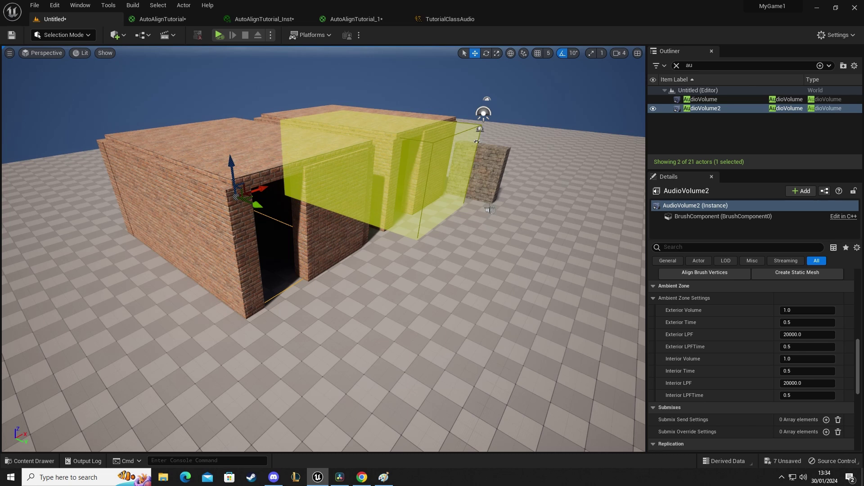
{"action": "right_click_drag", "start_coordinate": [482, 206], "coordinate": [495, 219]}
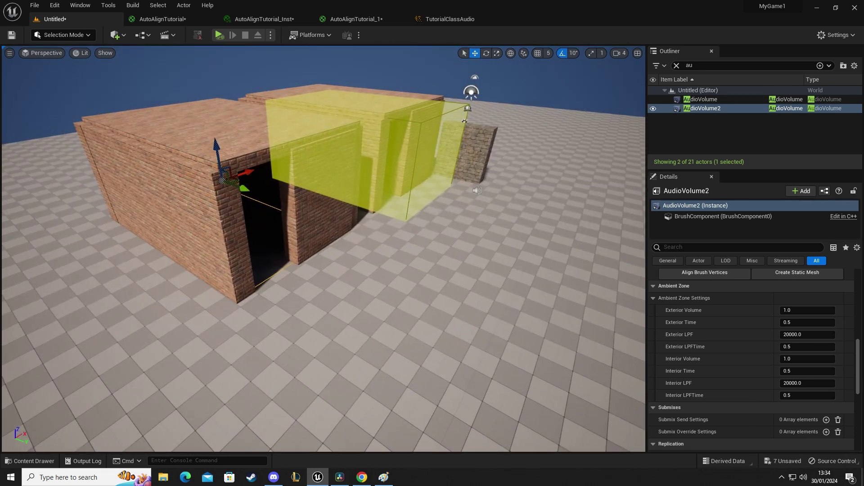
Step: Duplicate the outdoor ambience sound to just outside the copied building's doorway and delete the original sound actor
{"action": "left_click", "coordinate": [477, 191]}
{"action": "right_click_drag", "start_coordinate": [508, 180], "coordinate": [508, 194]}
{"action": "key", "text": "d"}
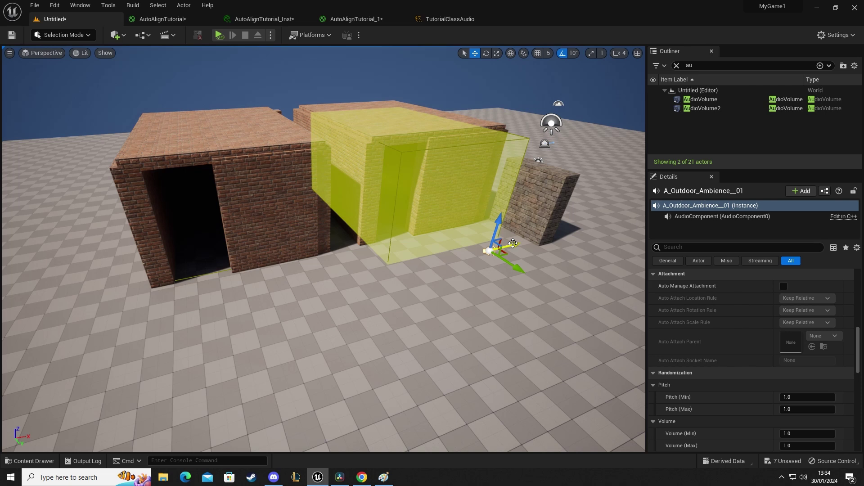
{"action": "left_click_drag", "start_coordinate": [513, 243], "coordinate": [239, 309], "text": "alt"}
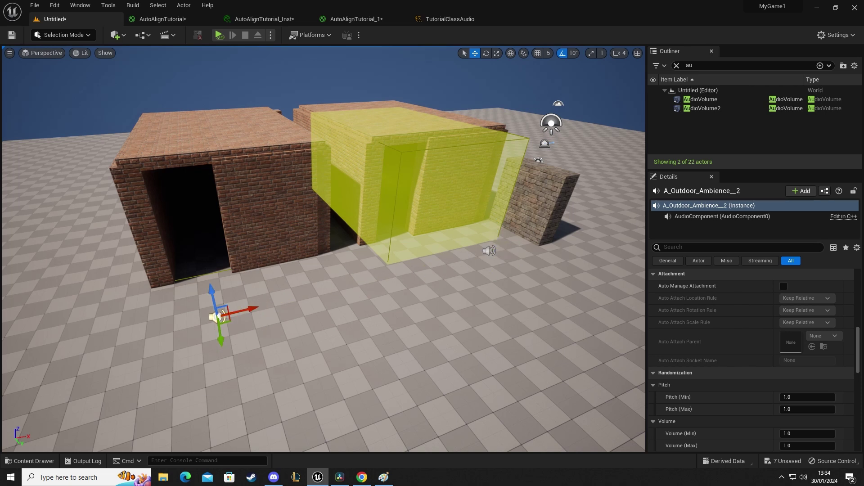
{"action": "left_click", "coordinate": [488, 251]}
{"action": "key", "text": "Delete"}
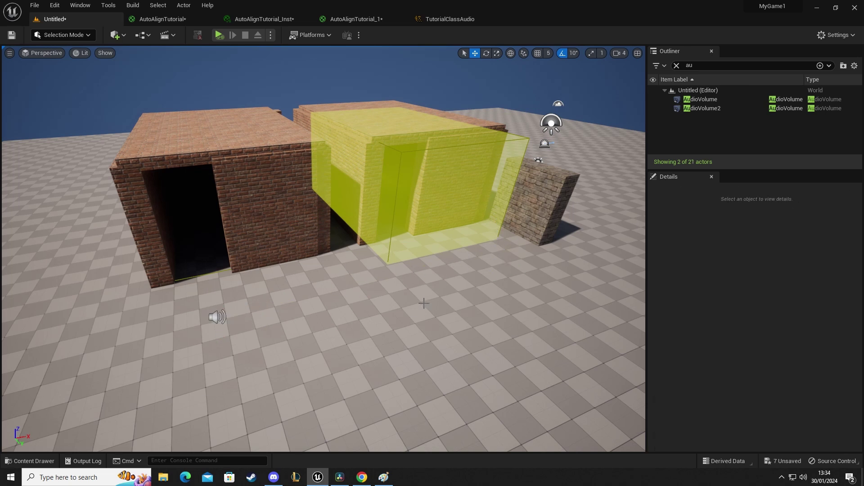
Step: Search the whole project content for "audio"
{"action": "key", "text": "a"}
{"action": "right_click_drag", "start_coordinate": [338, 312], "coordinate": [332, 303]}
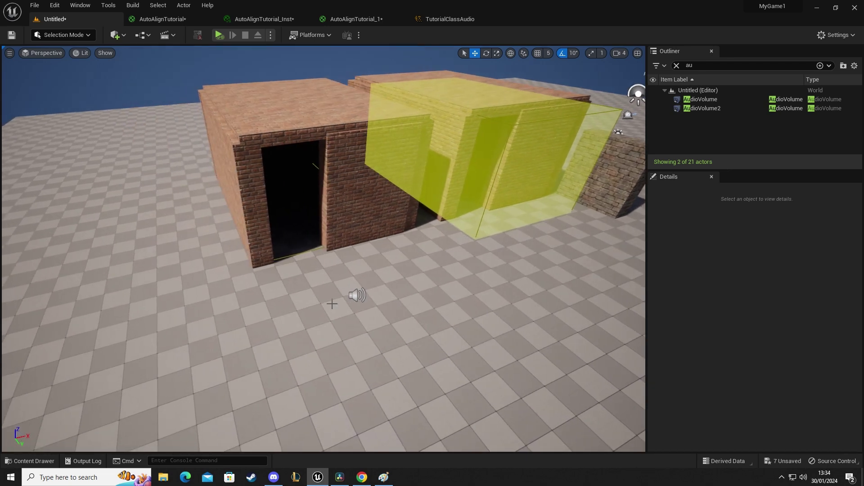
{"action": "left_click", "coordinate": [357, 298]}
{"action": "key", "text": "ctrl+space"}
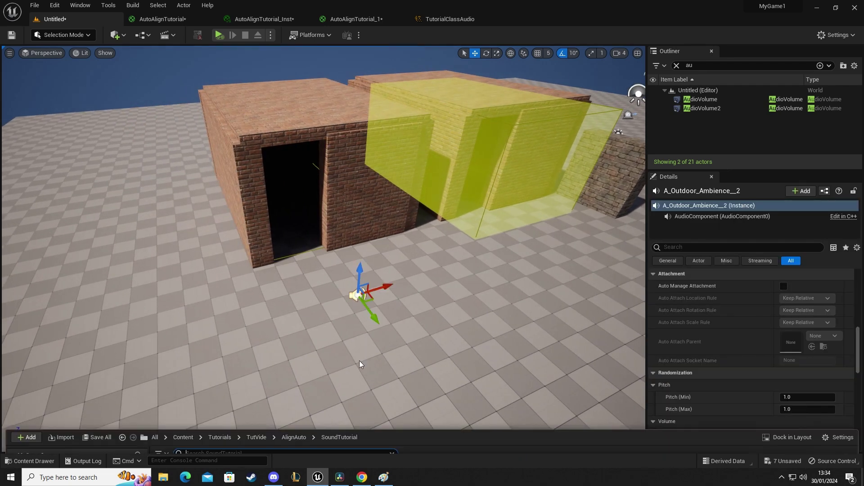
{"action": "left_click", "coordinate": [194, 297]}
{"action": "left_click", "coordinate": [250, 313]}
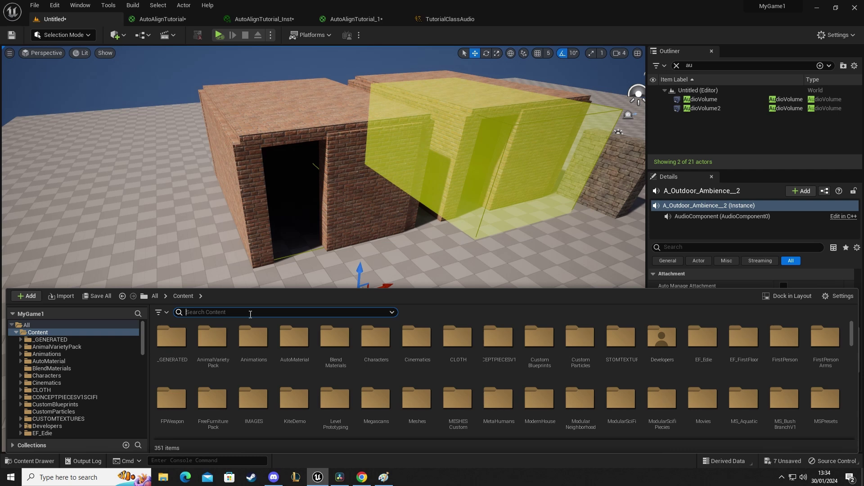
{"action": "type", "text": "audio"}
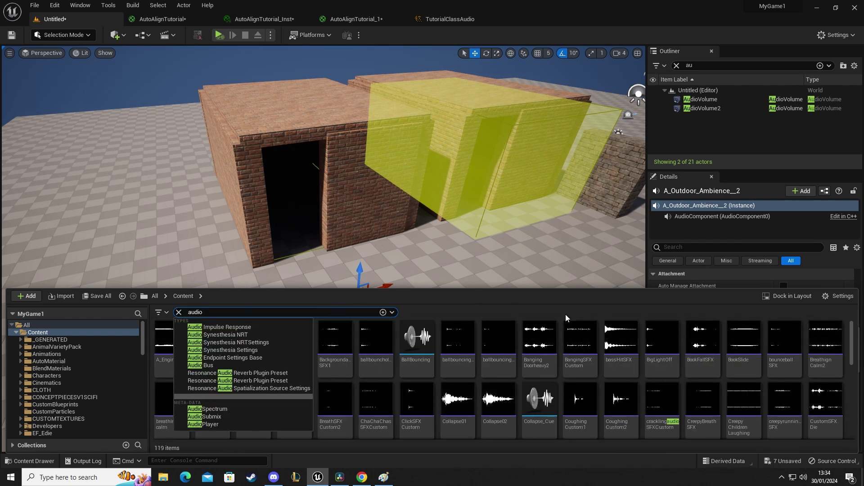
Step: Replace the duplicated ambience sound with a fresh A_Outdoor_Ambience__01 placed outside the copied building's doorway
{"action": "right_click_drag", "start_coordinate": [470, 213], "coordinate": [468, 252]}
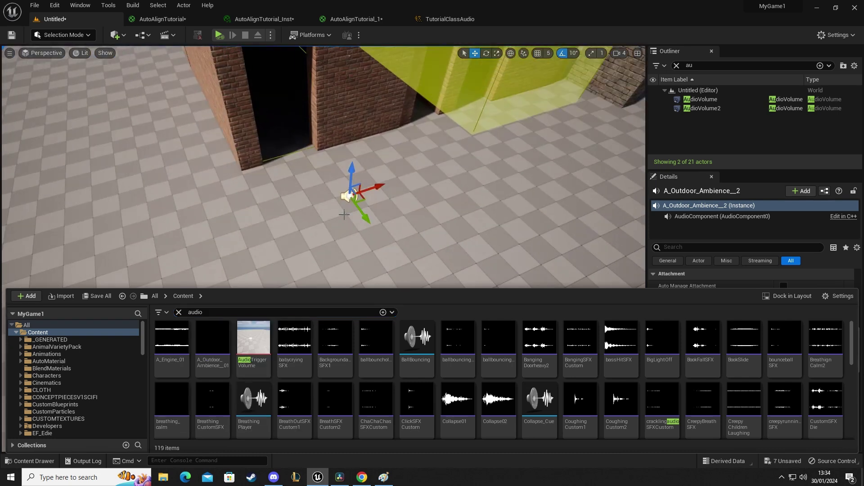
{"action": "right_click_drag", "start_coordinate": [345, 200], "coordinate": [347, 201]}
{"action": "key", "text": "Delete"}
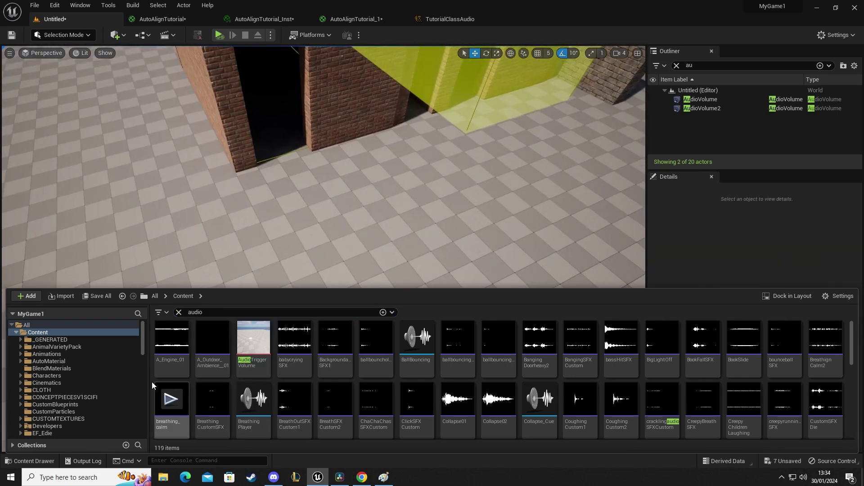
{"action": "left_click_drag", "start_coordinate": [211, 345], "coordinate": [321, 186]}
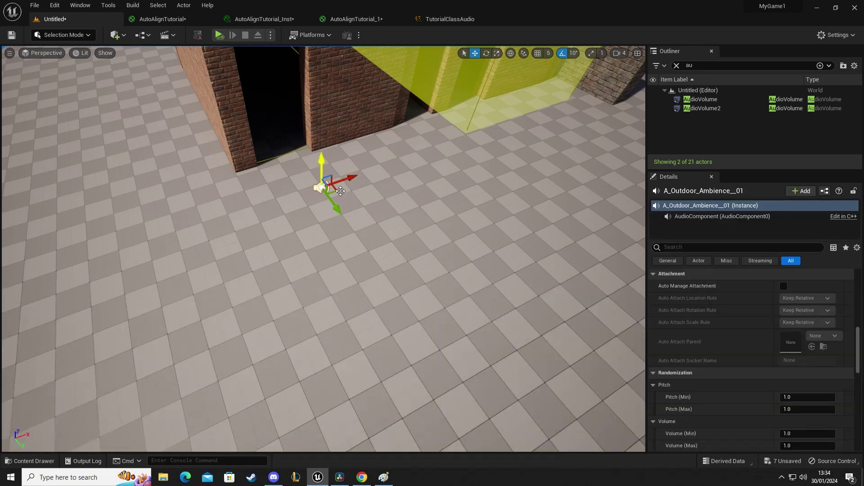
Step: Set the ambience sound's Volume Multiplier to 2
{"action": "scroll", "coordinate": [761, 387], "scroll_direction": "up", "scroll_amount": 10}
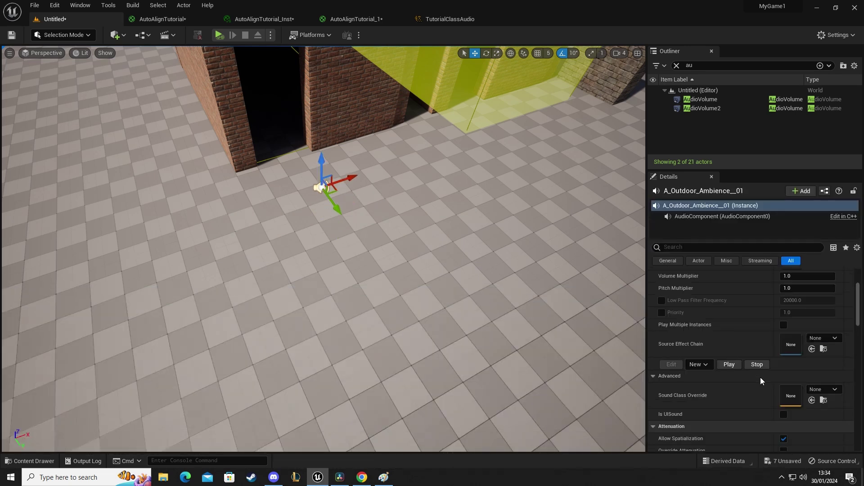
{"action": "left_click", "coordinate": [805, 361]}
{"action": "type", "text": "23"}
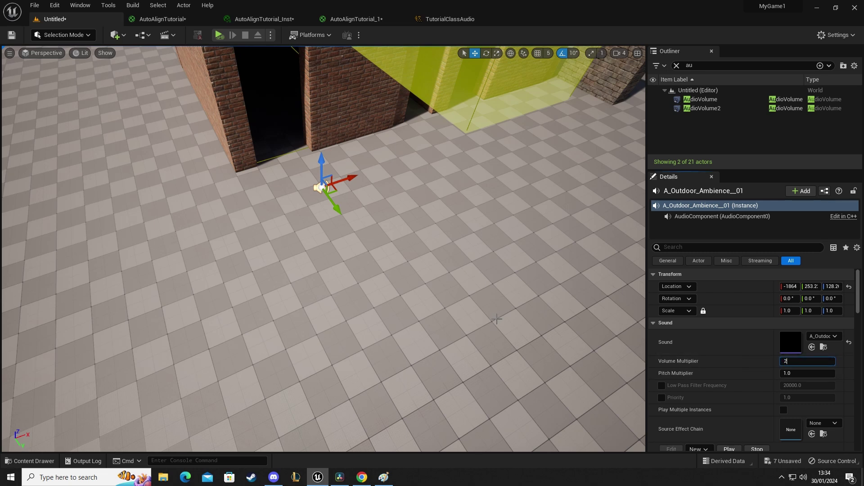
Step: Delete the original brick building's side wall that faces the copied building
{"action": "right_click_drag", "start_coordinate": [391, 283], "coordinate": [387, 240]}
{"action": "key", "text": "g"}
{"action": "right_click", "coordinate": [330, 258]}
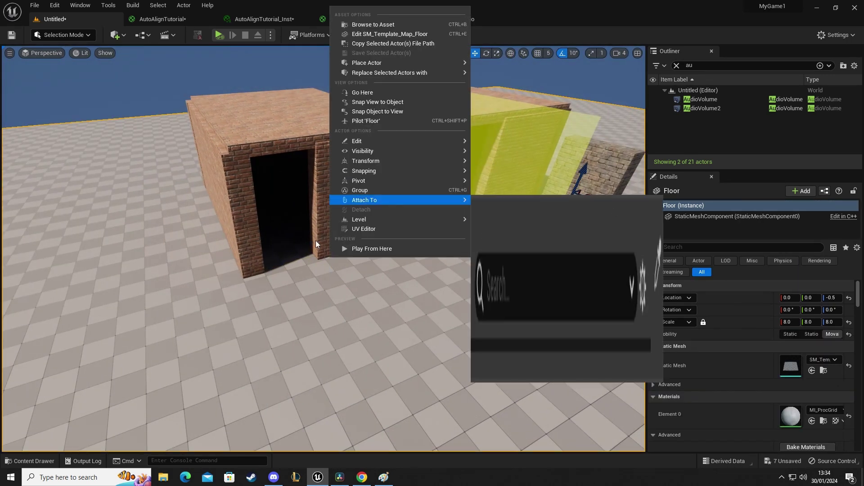
{"action": "right_click_drag", "start_coordinate": [319, 245], "coordinate": [360, 231]}
{"action": "right_click_drag", "start_coordinate": [395, 193], "coordinate": [412, 194]}
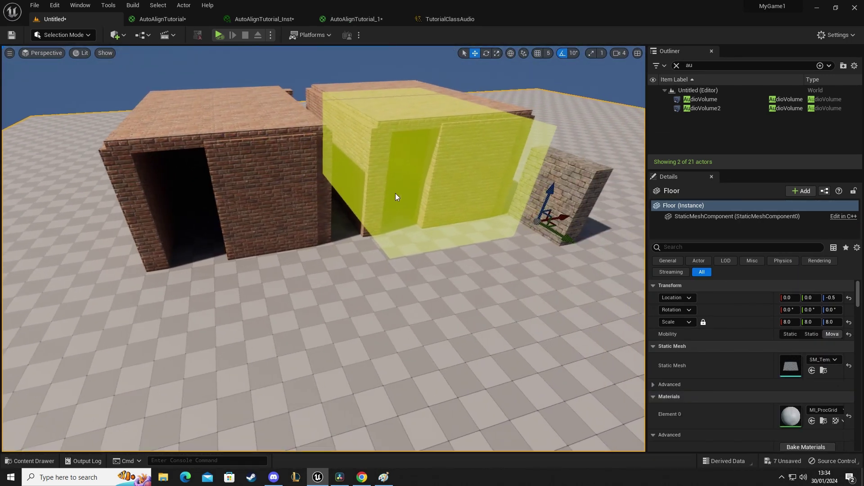
{"action": "key", "text": "Escape"}
{"action": "left_click", "coordinate": [388, 193]}
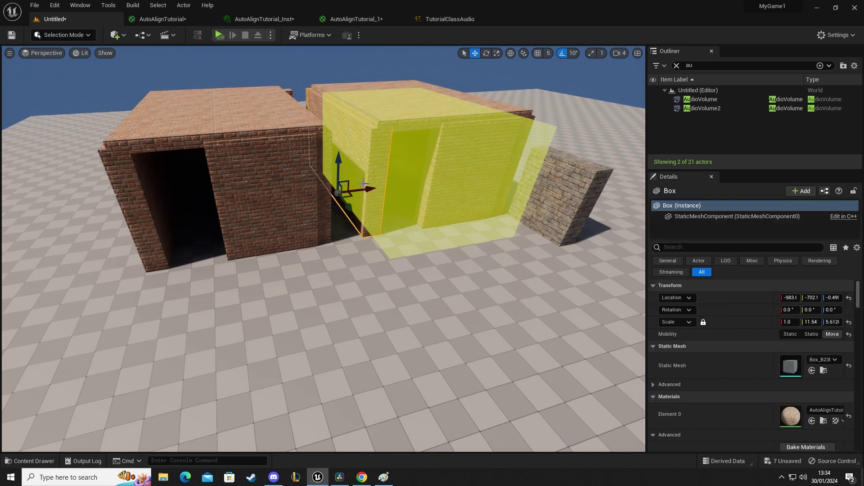
{"action": "key", "text": "Delete"}
{"action": "left_click", "coordinate": [471, 274]}
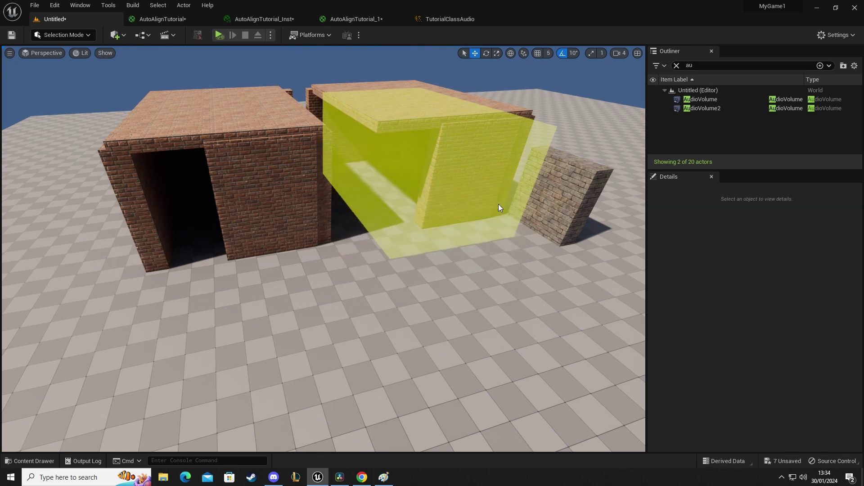
Step: Delete the AudioVolume that belongs to the original brick building
{"action": "left_click", "coordinate": [532, 198]}
{"action": "left_click", "coordinate": [511, 126]}
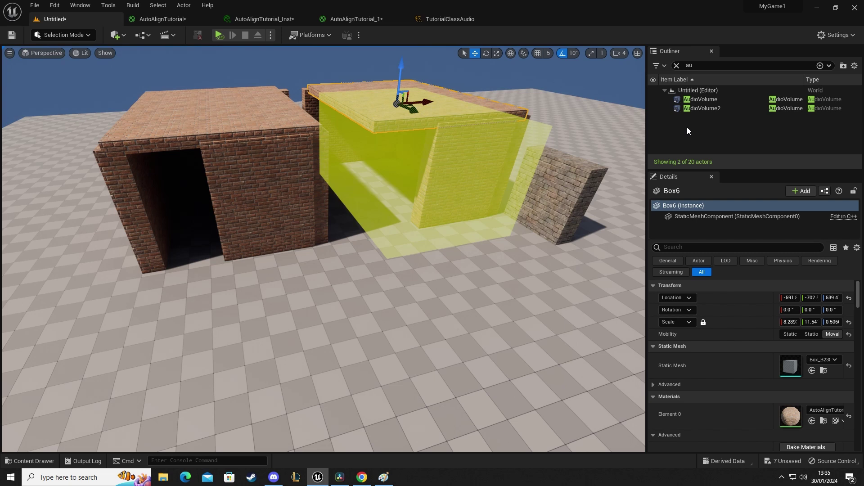
{"action": "left_click", "coordinate": [704, 99]}
{"action": "key", "text": "Delete"}
Step: Delete the original building's front wall and its side wall nearest the stone block, accepting the broken references
{"action": "left_click", "coordinate": [450, 168]}
{"action": "key", "text": "Delete"}
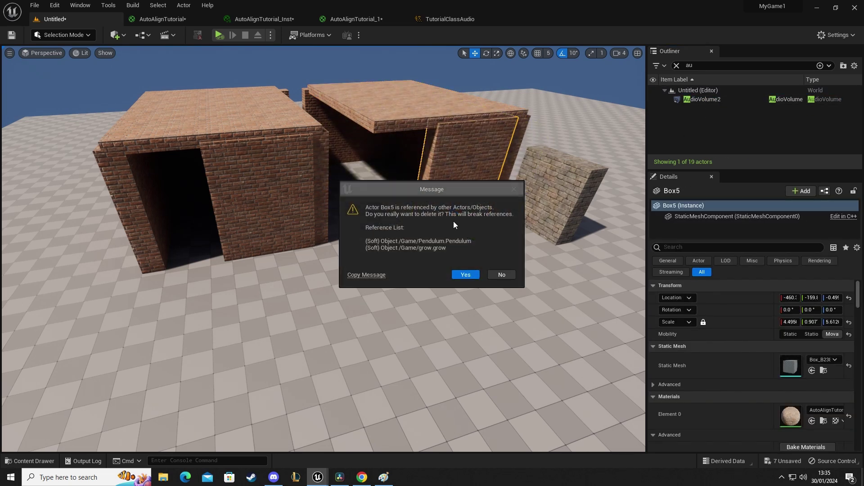
{"action": "left_click", "coordinate": [464, 276]}
{"action": "left_click", "coordinate": [429, 137]}
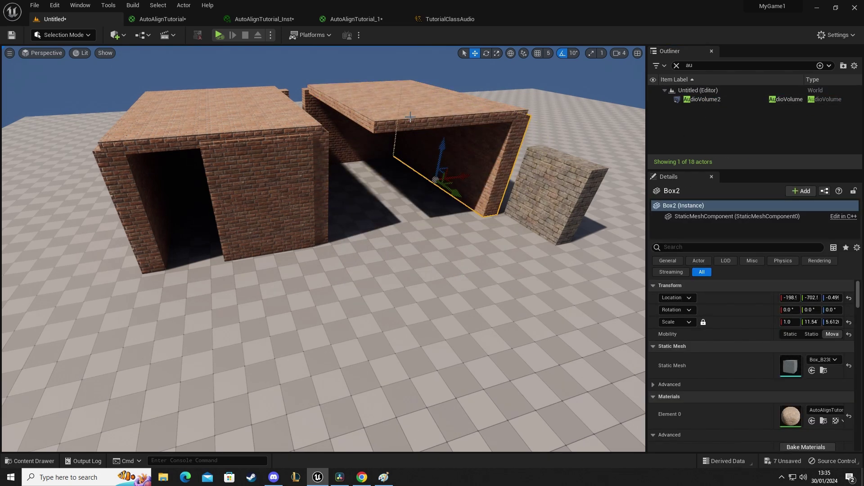
{"action": "key", "text": "Delete"}
{"action": "left_click", "coordinate": [466, 274]}
Step: Delete the original building's roof and back wall, accepting the broken references
{"action": "left_click", "coordinate": [417, 129]}
{"action": "key", "text": "Delete"}
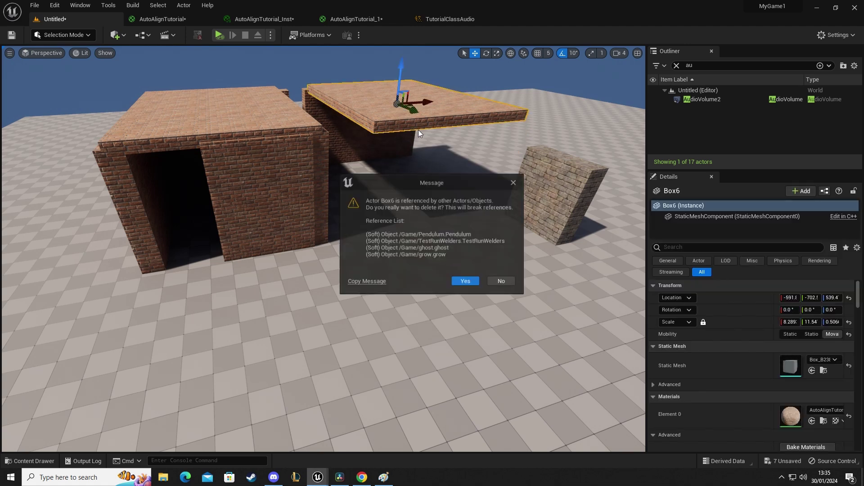
{"action": "left_click", "coordinate": [463, 281]}
{"action": "left_click", "coordinate": [374, 170]}
{"action": "key", "text": "Delete"}
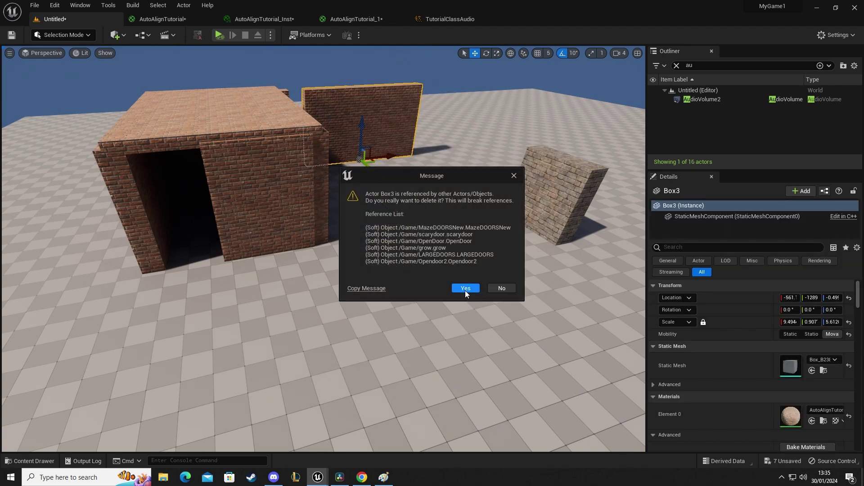
{"action": "left_click", "coordinate": [466, 290]}
Step: Clear the content search and open the SoundTutorial folder inside Tutorials/TutVide/AlignAuto
{"action": "right_click_drag", "start_coordinate": [384, 189], "coordinate": [342, 189]}
{"action": "key", "text": "g"}
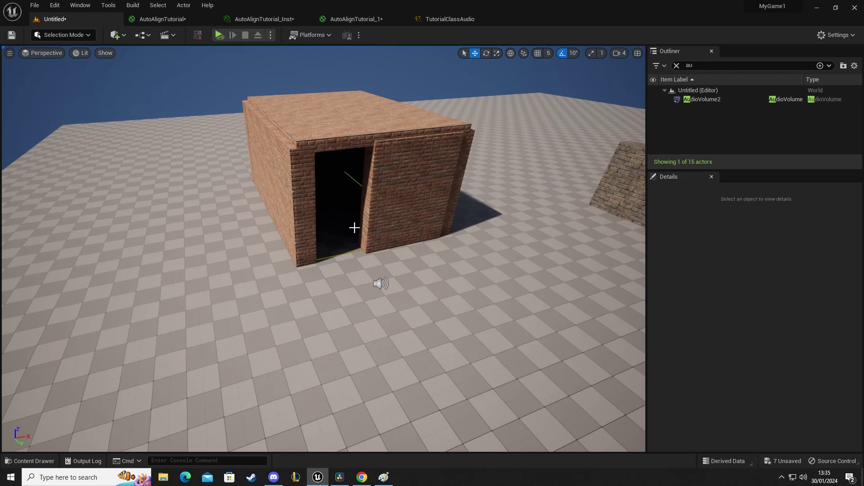
{"action": "right_click_drag", "start_coordinate": [308, 243], "coordinate": [329, 243]}
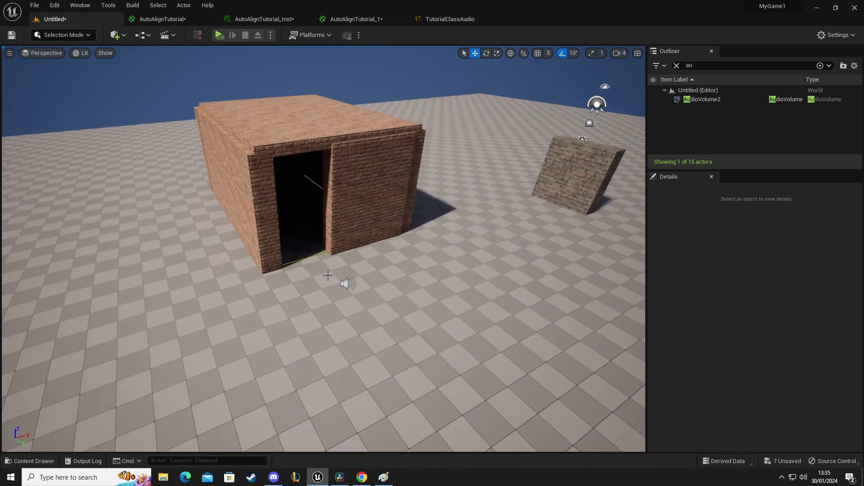
{"action": "mouse_move", "coordinate": [355, 289]}
{"action": "right_mouse_down"}
{"action": "mouse_move", "coordinate": [366, 292]}
{"action": "mouse_move", "coordinate": [315, 286]}
{"action": "mouse_move", "coordinate": [401, 284]}
{"action": "mouse_move", "coordinate": [351, 284]}
{"action": "right_mouse_up"}
{"action": "key", "text": "g"}
{"action": "key", "text": "g"}
{"action": "key", "text": "ctrl+space"}
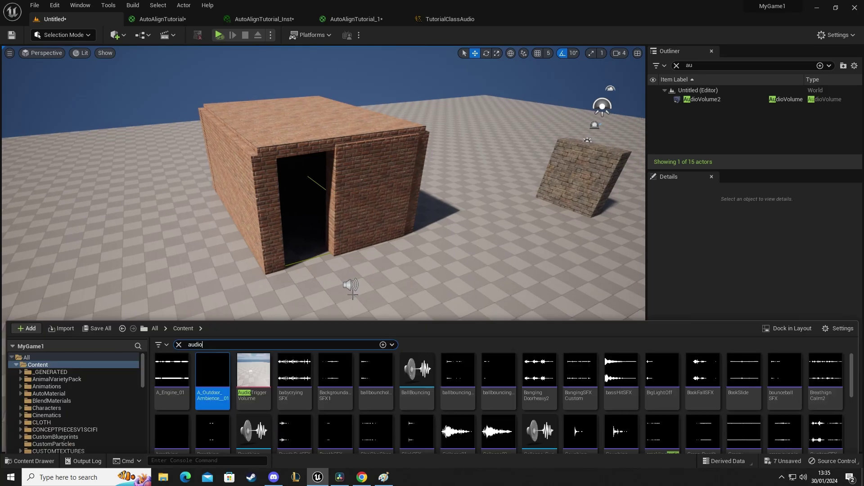
{"action": "left_click", "coordinate": [178, 312]}
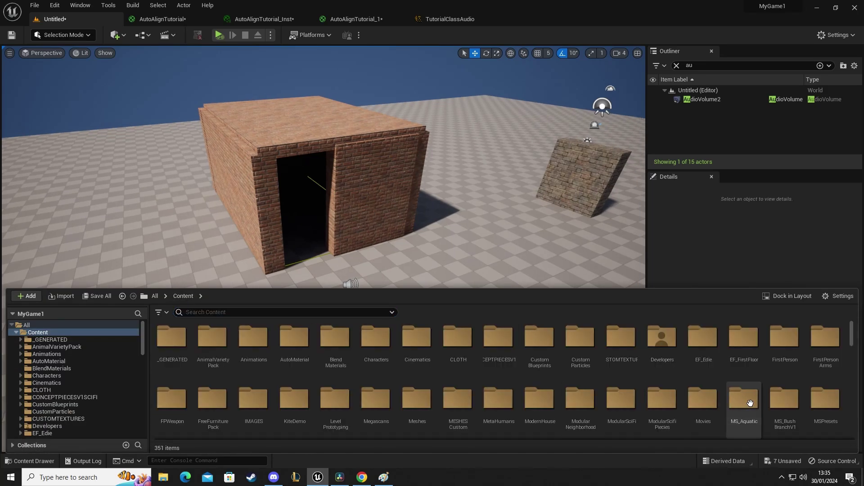
{"action": "scroll", "coordinate": [813, 381], "scroll_direction": "down", "scroll_amount": 2}
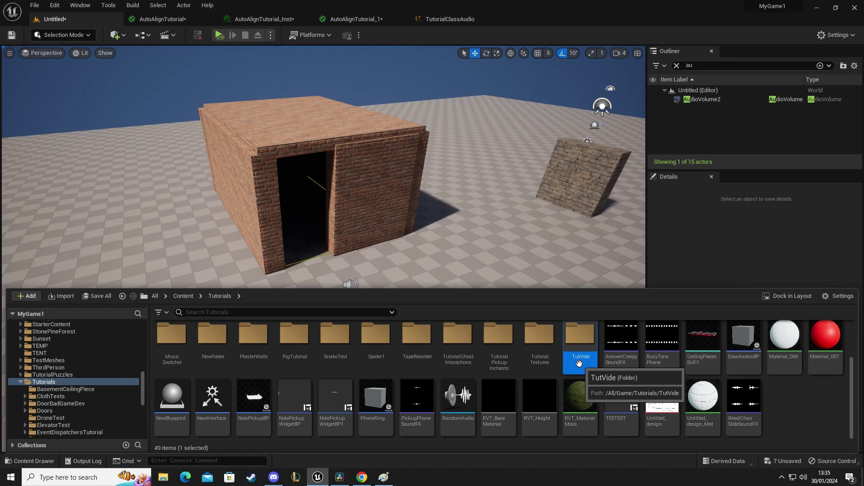
{"action": "double_click", "coordinate": [581, 339]}
{"action": "left_click", "coordinate": [179, 352]}
{"action": "double_click", "coordinate": [180, 352]}
{"action": "double_click", "coordinate": [176, 349]}
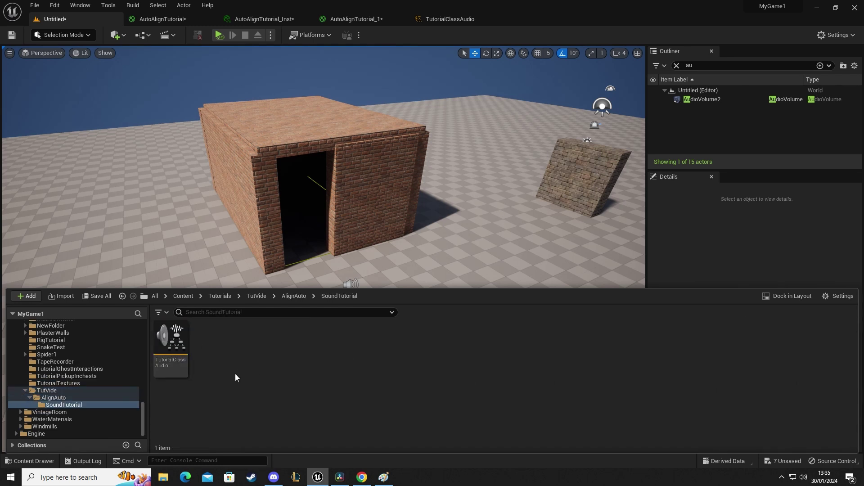
Step: Look up the Sound Class option among the advanced sound assets without creating one
{"action": "right_click", "coordinate": [223, 358]}
{"action": "mouse_move", "coordinate": [276, 319]}
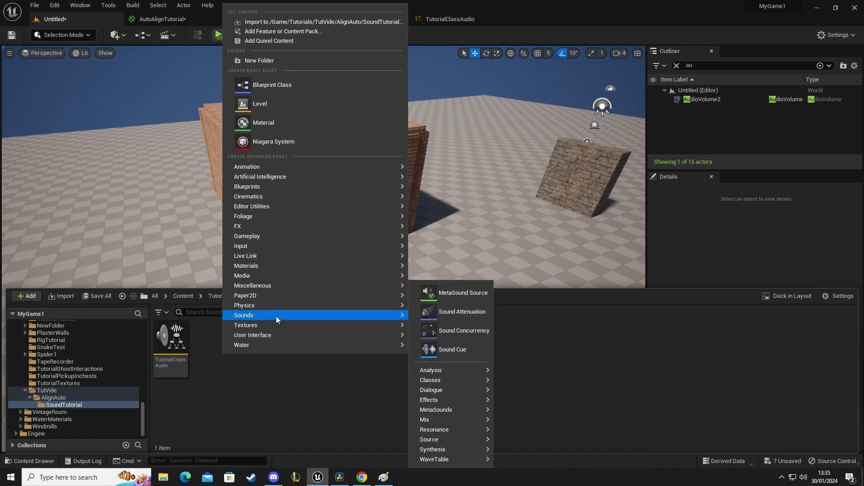
{"action": "mouse_move", "coordinate": [437, 383]}
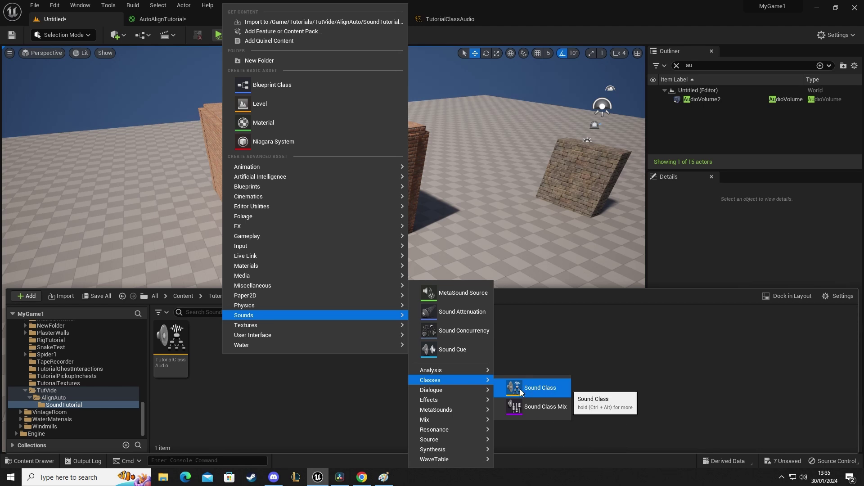
{"action": "left_click", "coordinate": [324, 398]}
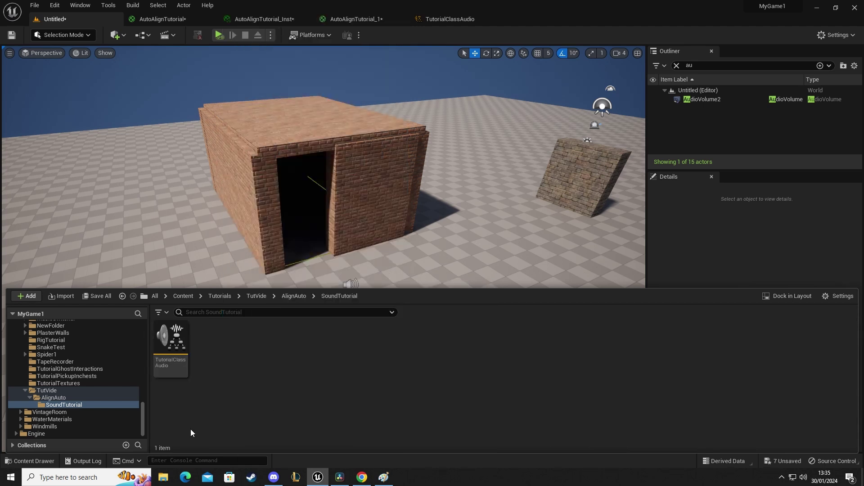
Step: Open the TutorialClassAudio sound class and toggle Apply Ambient Volumes off and back on
{"action": "double_click", "coordinate": [172, 348]}
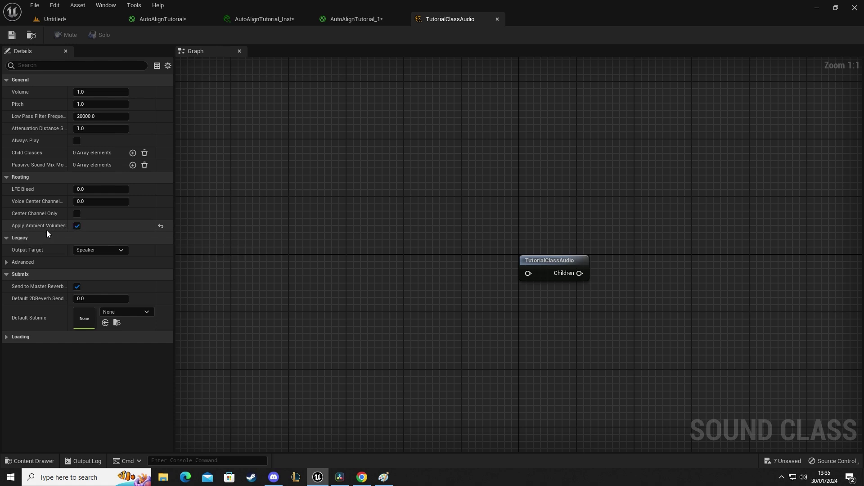
{"action": "left_click", "coordinate": [77, 226]}
{"action": "left_click", "coordinate": [77, 226]}
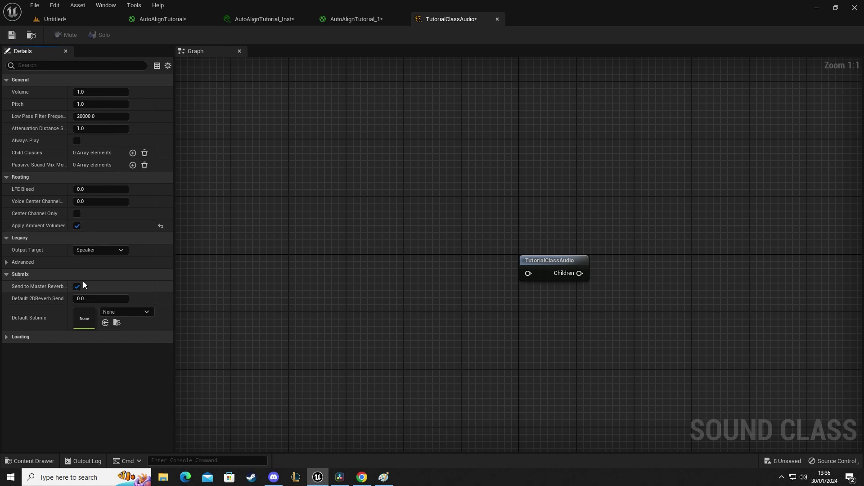
Step: Assign the TutorialClassAudio sound class as the Sound Class Override of the outdoor ambience sound in the level
{"action": "left_click", "coordinate": [85, 18]}
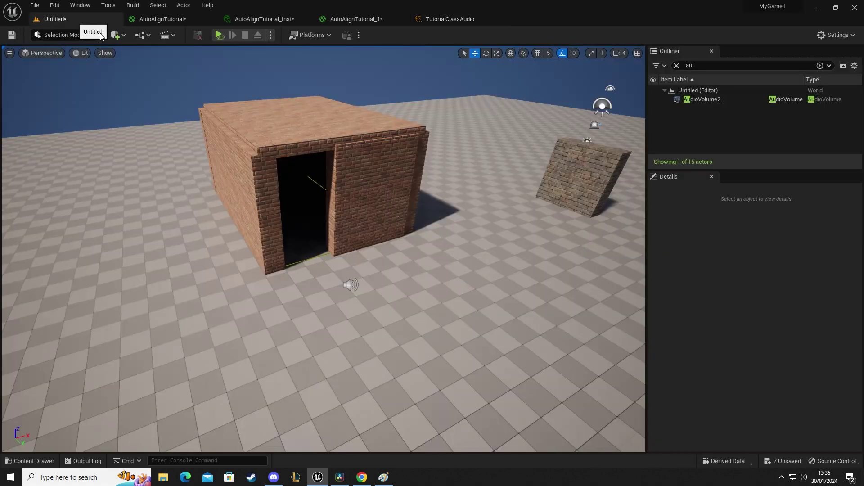
{"action": "left_click", "coordinate": [349, 286]}
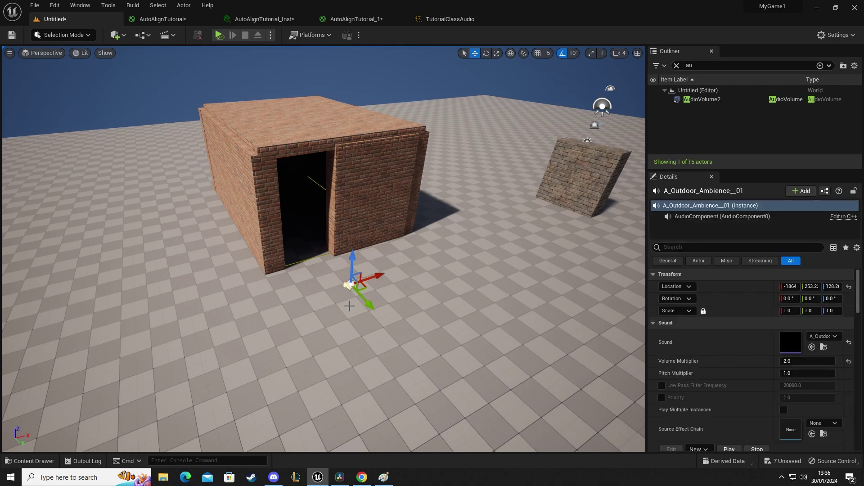
{"action": "left_click", "coordinate": [684, 246]}
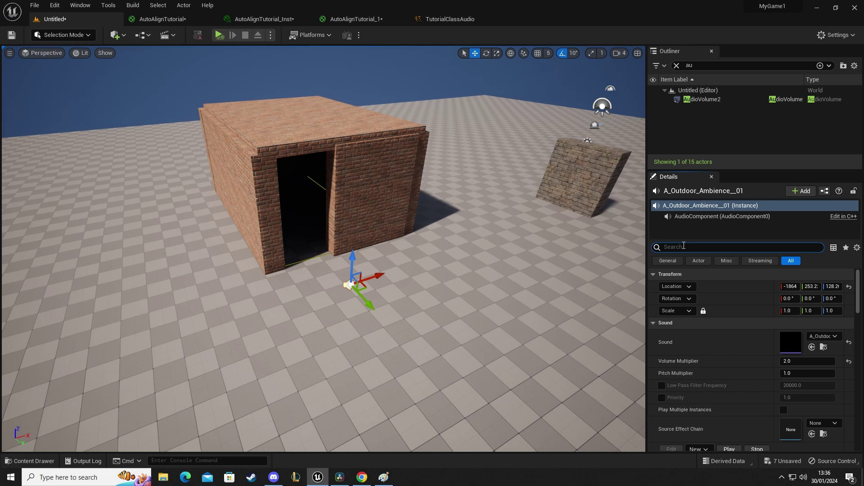
{"action": "type", "text": "class"}
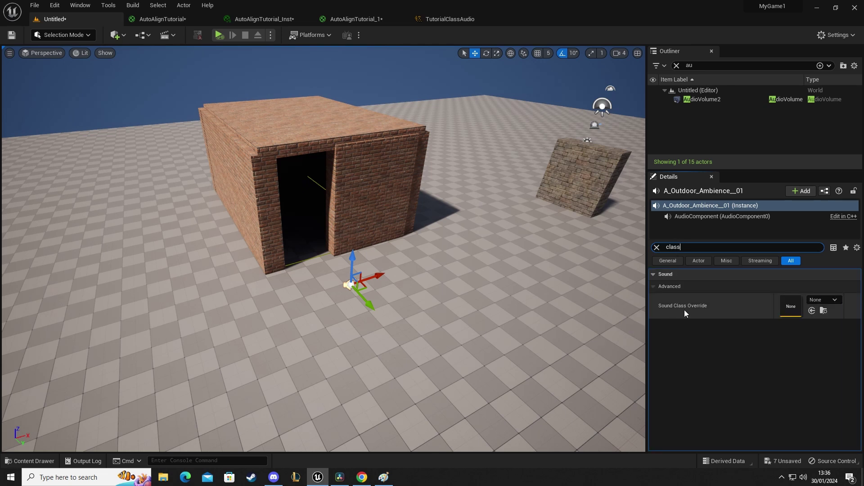
{"action": "key", "text": "ctrl+space"}
{"action": "left_click_drag", "start_coordinate": [176, 359], "coordinate": [181, 358]}
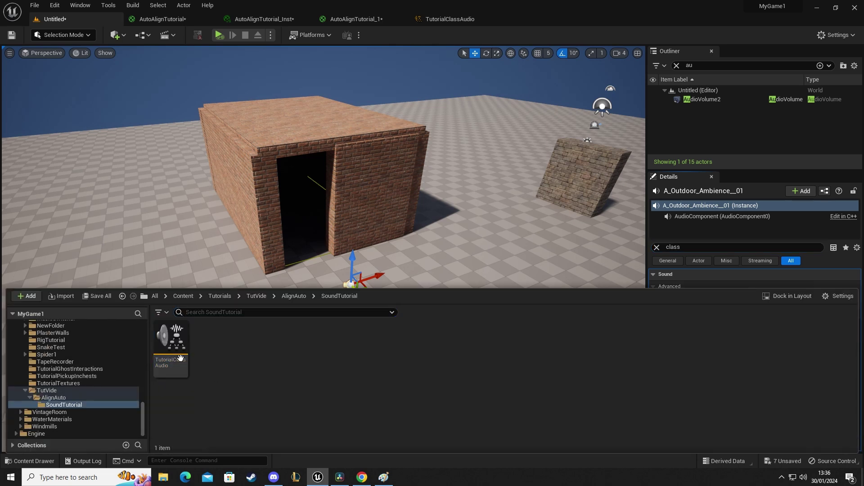
{"action": "left_click", "coordinate": [180, 359]}
{"action": "key", "text": "ctrl+space"}
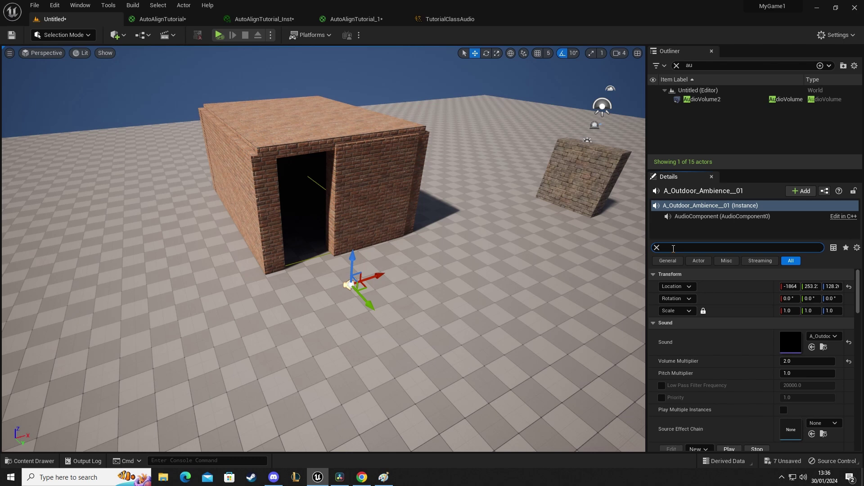
{"action": "type", "text": "class"}
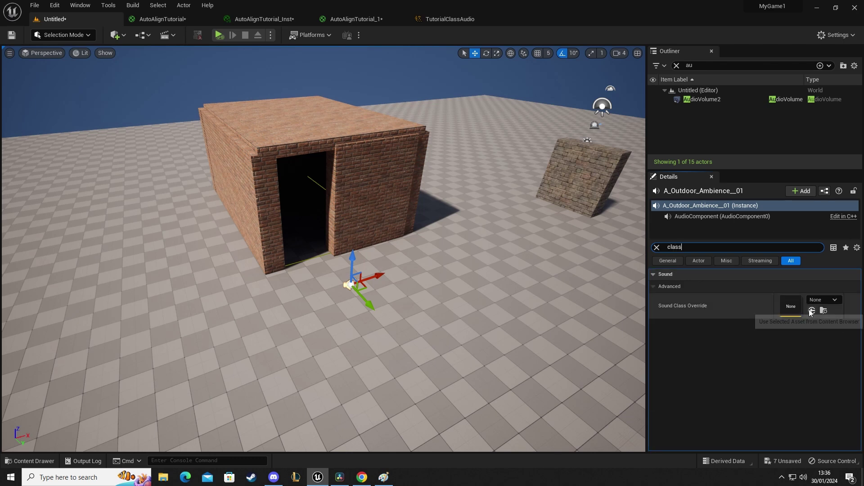
{"action": "left_click", "coordinate": [812, 311]}
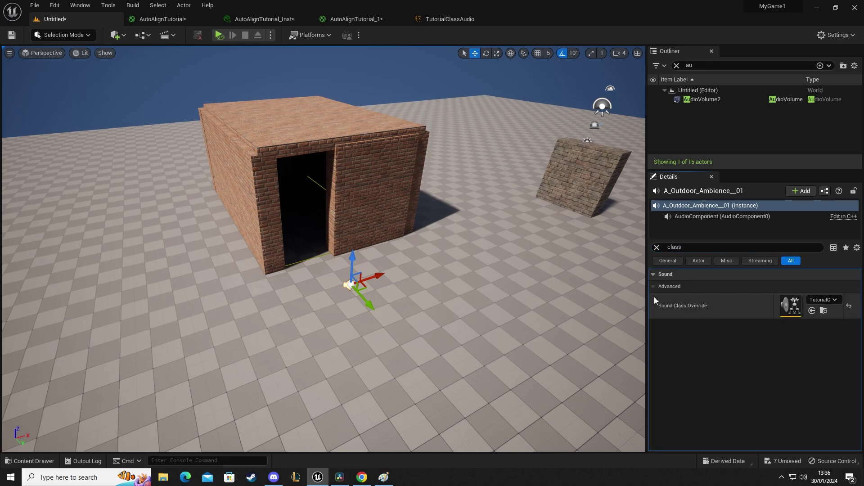
{"action": "left_click", "coordinate": [656, 248]}
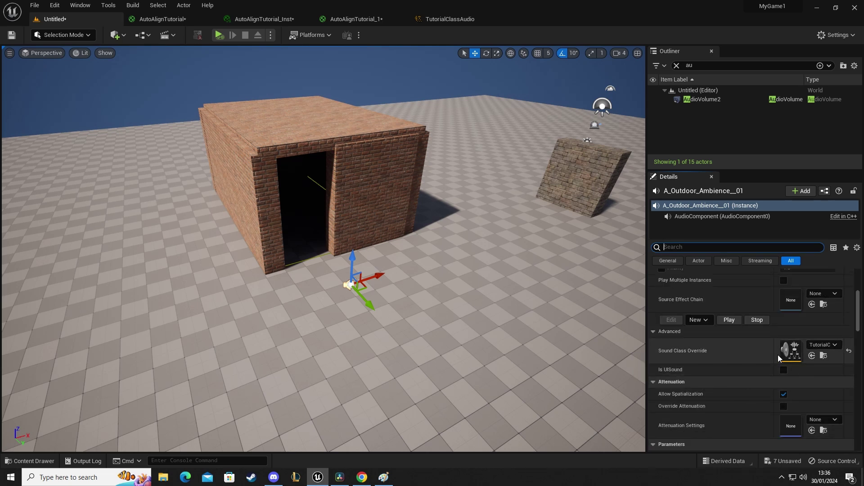
Step: Select AudioVolume2 and review its Ambient Zone Settings for exterior and interior volume, time and LPF
{"action": "right_click_drag", "start_coordinate": [324, 301], "coordinate": [333, 294]}
{"action": "left_click", "coordinate": [726, 100]}
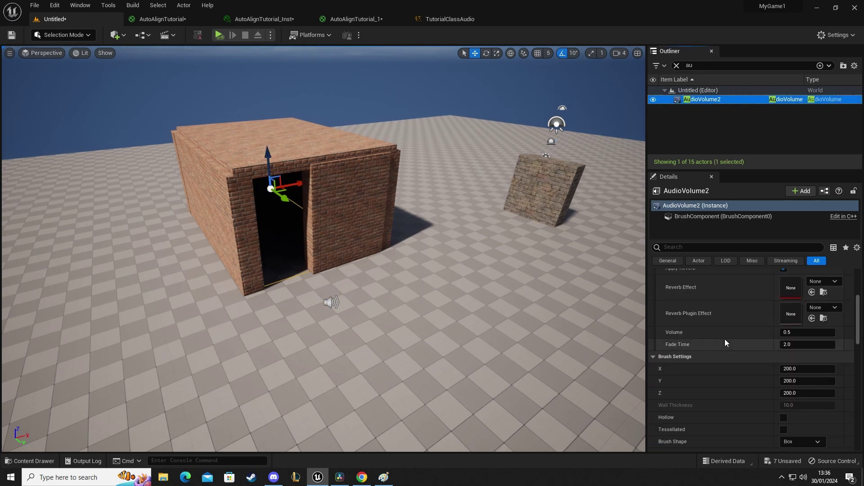
{"action": "scroll", "coordinate": [706, 337], "scroll_direction": "down", "scroll_amount": 3}
{"action": "scroll", "coordinate": [706, 350], "scroll_direction": "up", "scroll_amount": 3}
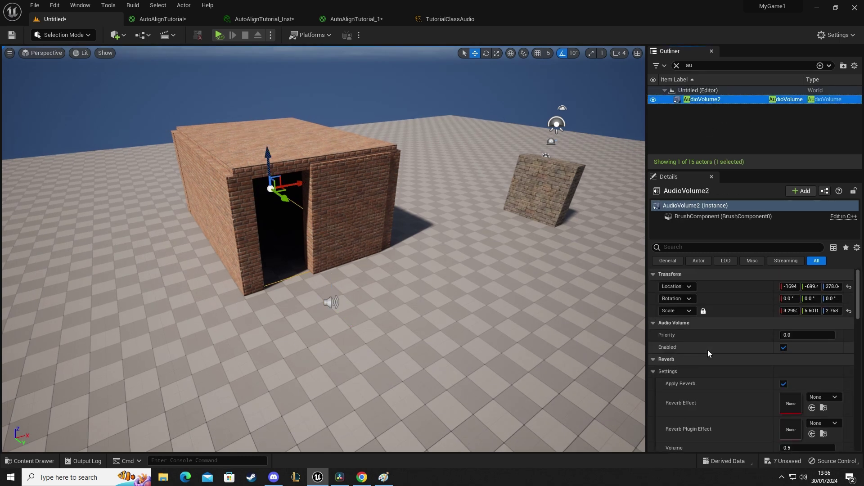
{"action": "scroll", "coordinate": [709, 351], "scroll_direction": "down", "scroll_amount": 6}
{"action": "scroll", "coordinate": [711, 359], "scroll_direction": "down", "scroll_amount": 10}
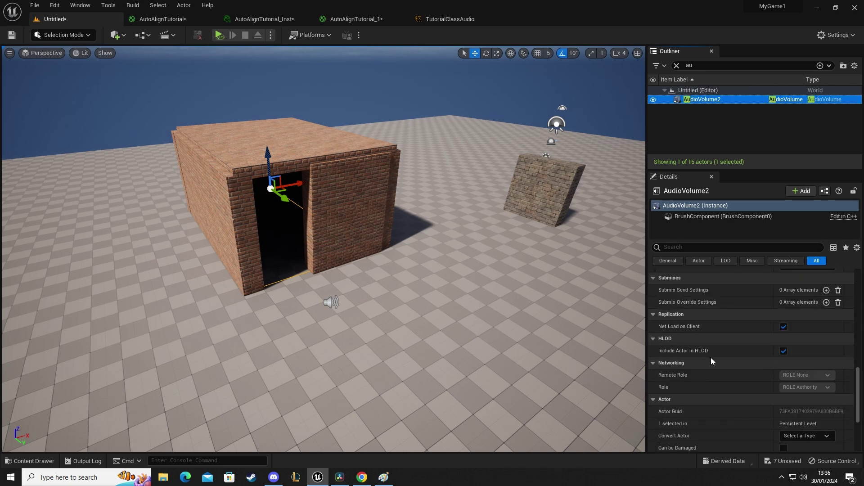
{"action": "scroll", "coordinate": [710, 369], "scroll_direction": "up", "scroll_amount": 8}
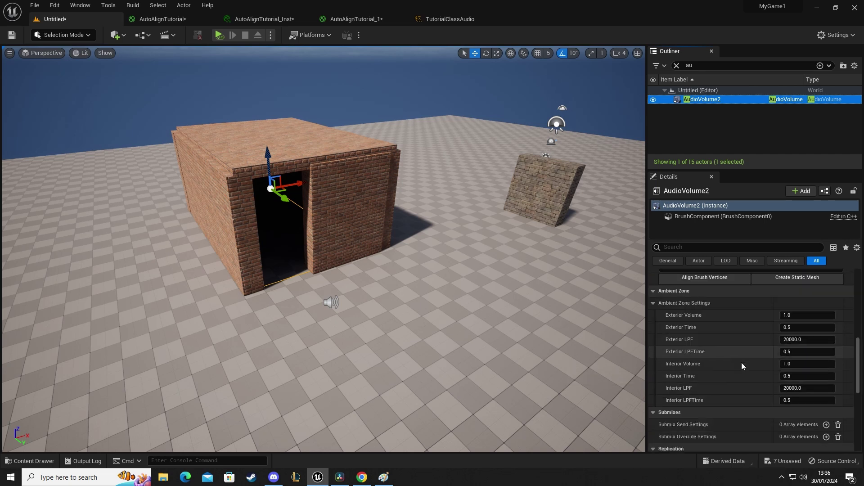
{"action": "scroll", "coordinate": [720, 346], "scroll_direction": "up", "scroll_amount": 1}
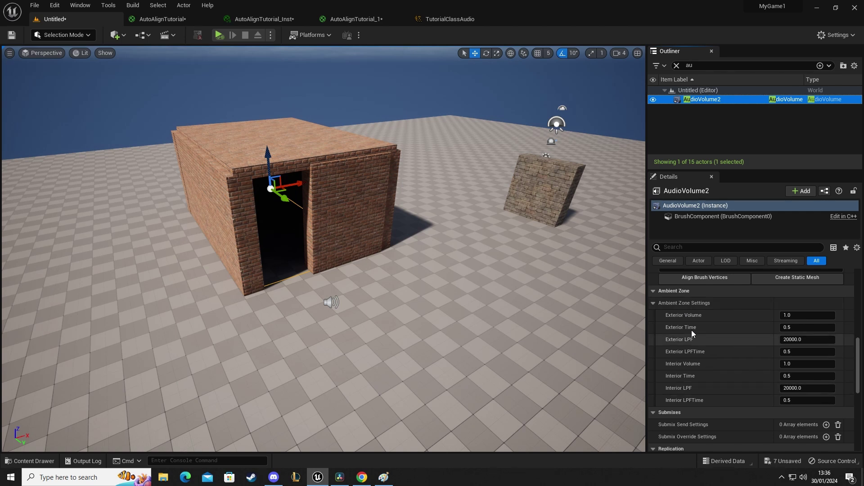
{"action": "mouse_move", "coordinate": [699, 318]}
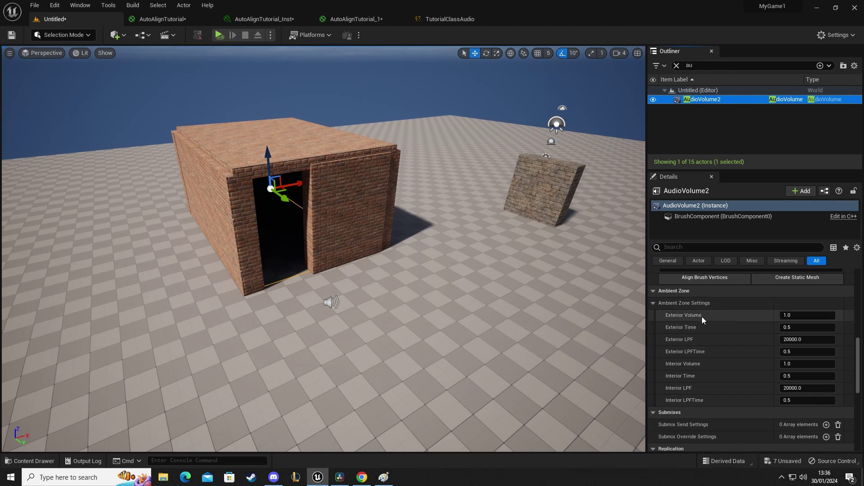
Step: Move the outdoor ambience sound a short distance farther away from the building's doorway
{"action": "right_click_drag", "start_coordinate": [504, 306], "coordinate": [498, 307]}
{"action": "key", "text": "w"}
{"action": "key", "text": "a"}
{"action": "right_click_drag", "start_coordinate": [343, 265], "coordinate": [414, 279]}
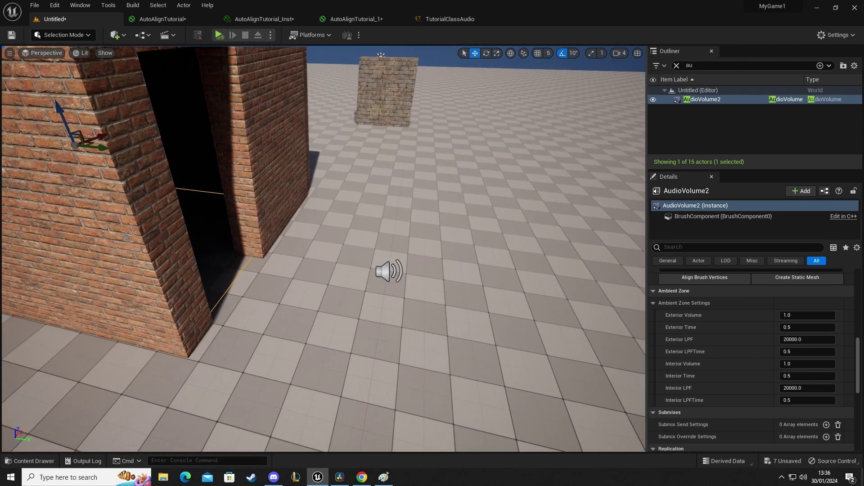
{"action": "left_click", "coordinate": [391, 272]}
{"action": "left_click_drag", "start_coordinate": [425, 276], "coordinate": [490, 295]}
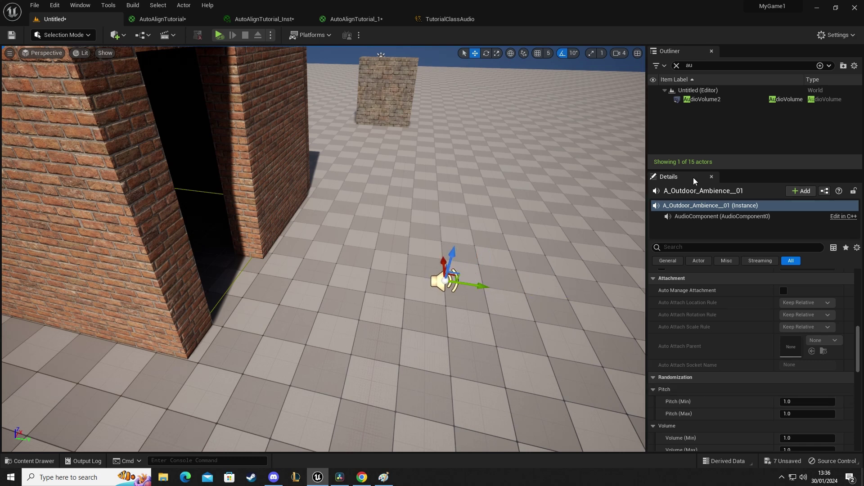
Step: Set the Exterior Volume of AudioVolume2 to 0.1
{"action": "left_click", "coordinate": [710, 100]}
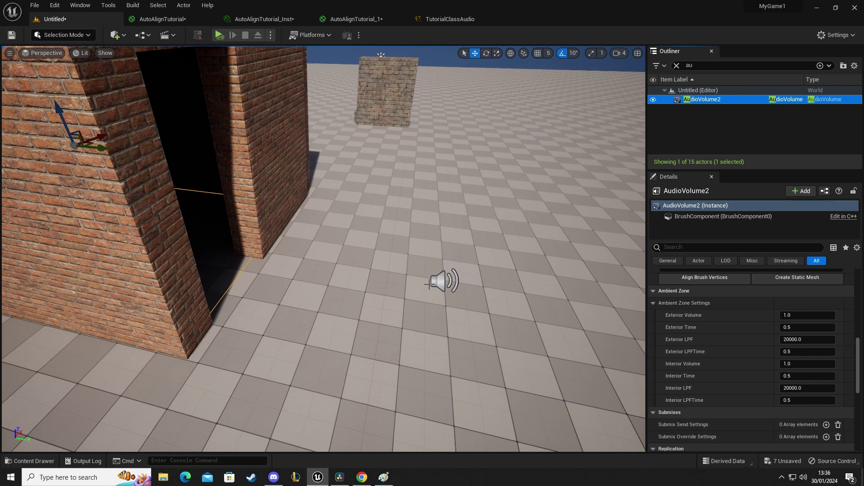
{"action": "left_click", "coordinate": [811, 315]}
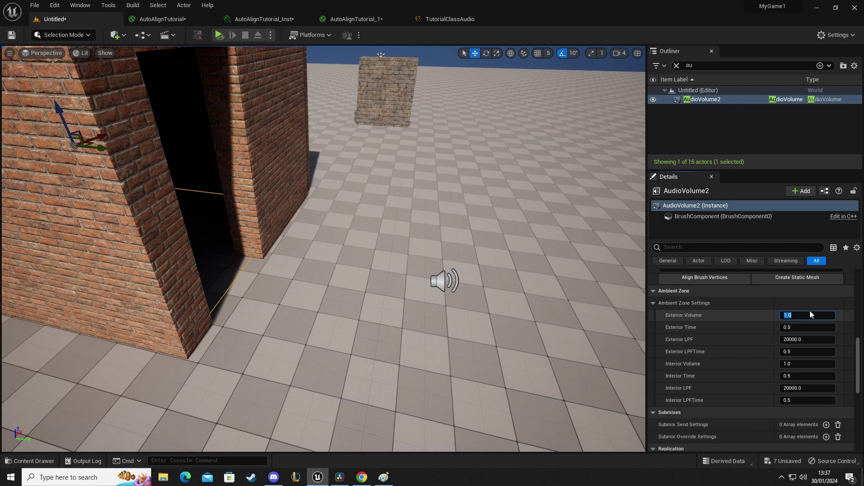
{"action": "type", "text": "0.1"}
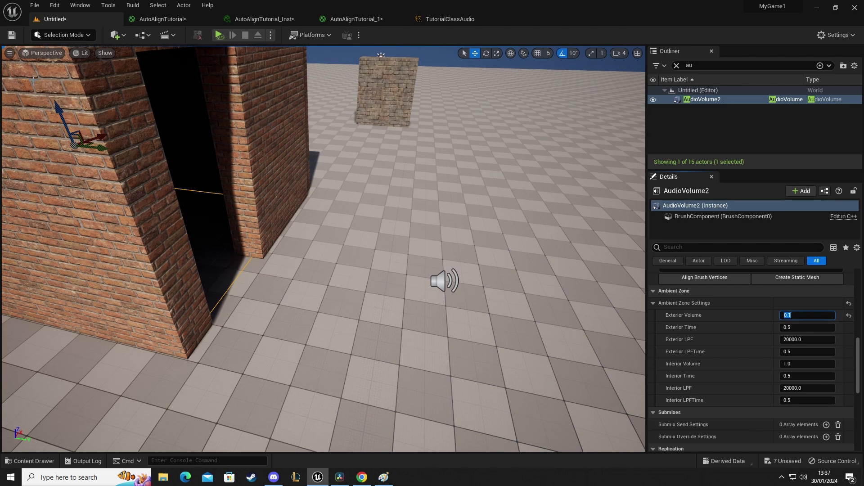
Step: Play from the floor outside the doorway, walk in and out of the building to test the ambience, then stop and close the message log
{"action": "right_click_drag", "start_coordinate": [287, 266], "coordinate": [265, 267]}
{"action": "right_click", "coordinate": [324, 318]}
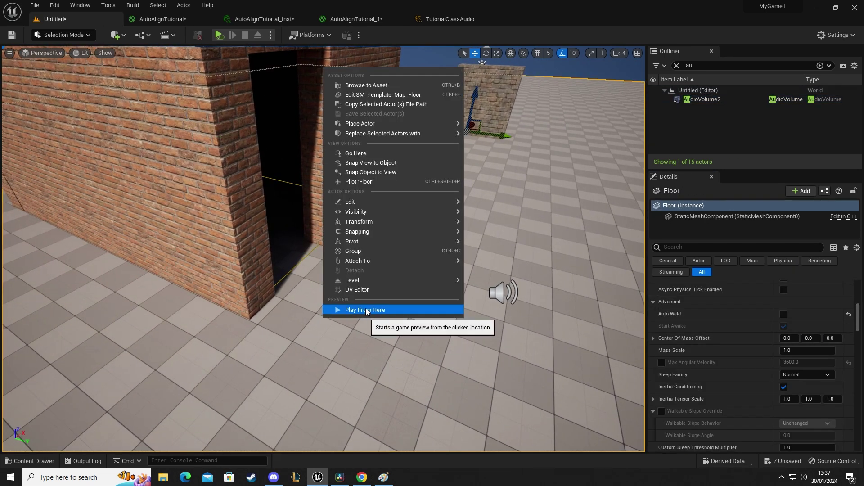
{"action": "left_click", "coordinate": [367, 310]}
{"action": "key", "text": "w"}
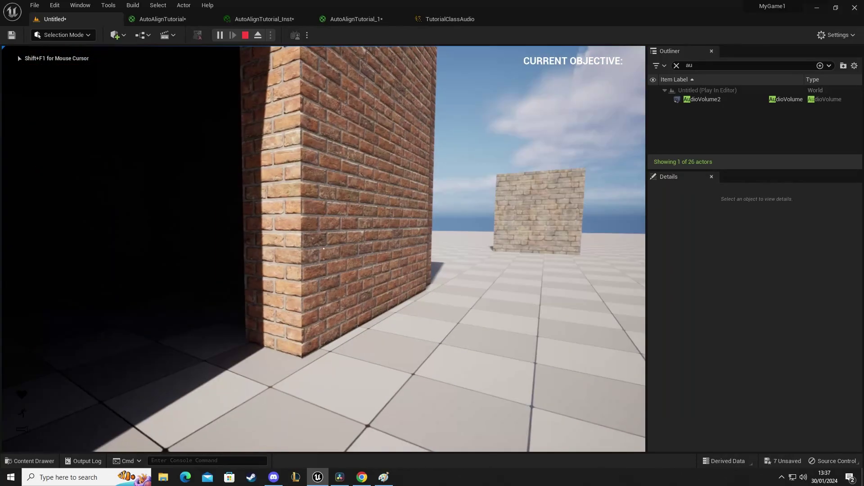
{"action": "key", "text": "w"}
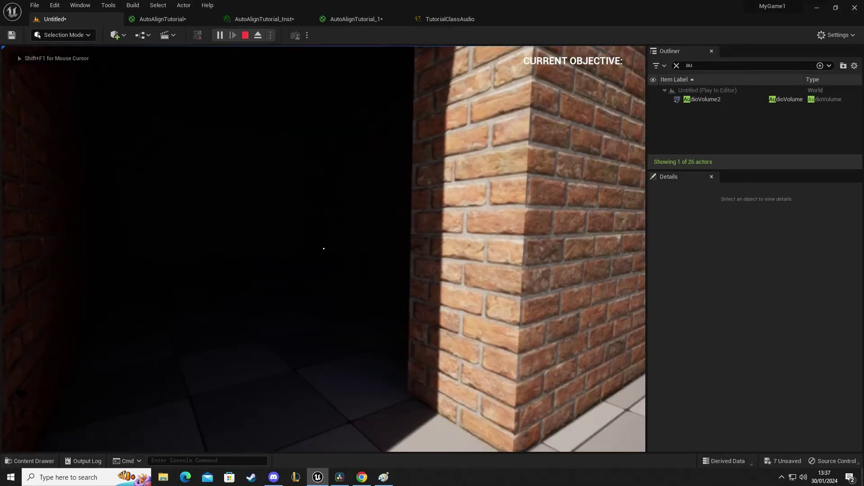
{"action": "key", "text": "w"}
{"action": "key", "text": "s"}
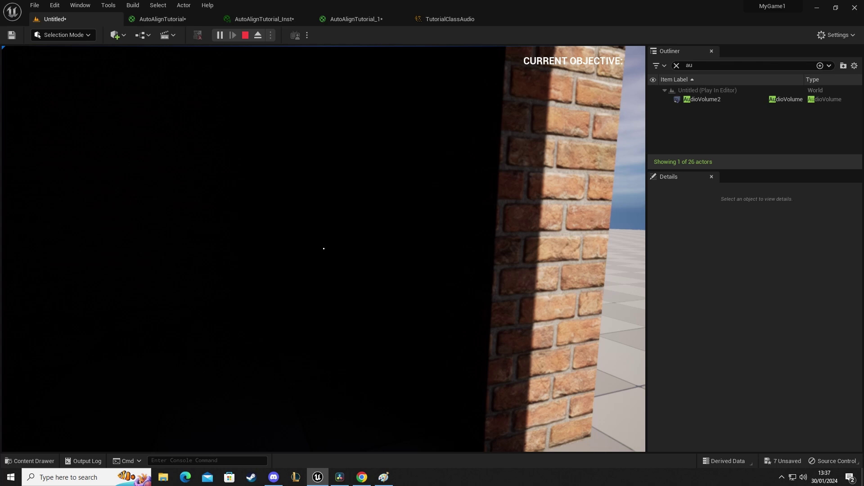
{"action": "key", "text": "w"}
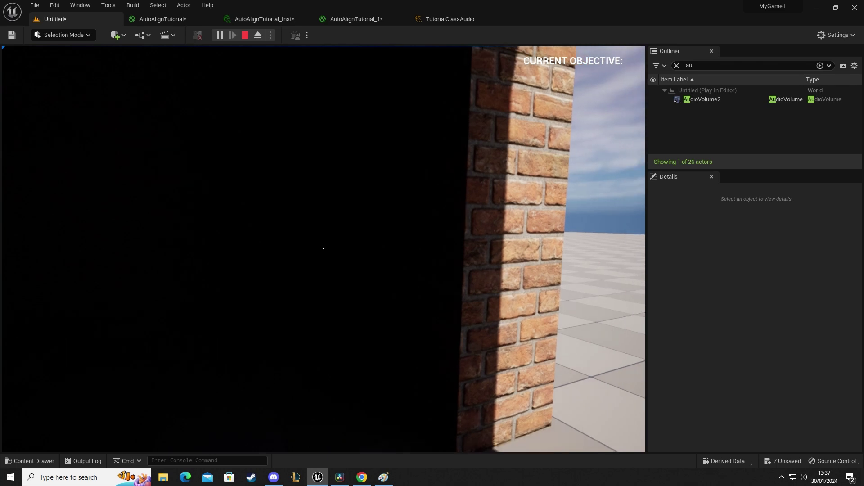
{"action": "key", "text": "w"}
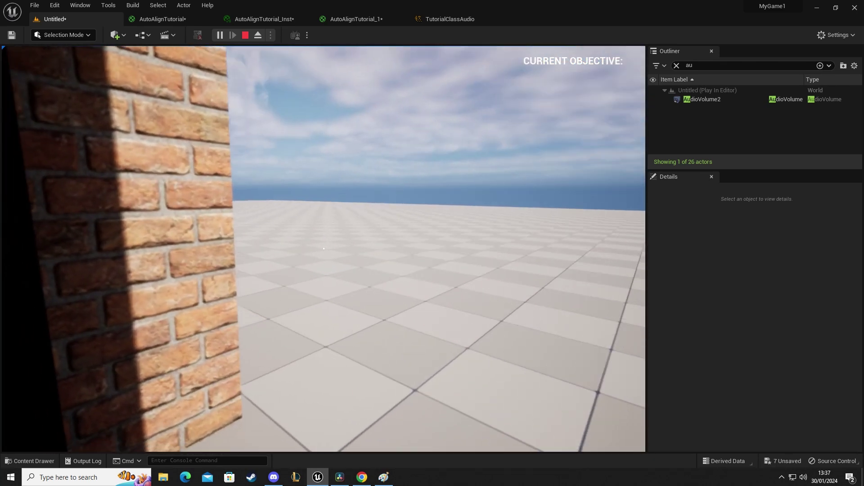
{"action": "key", "text": "s"}
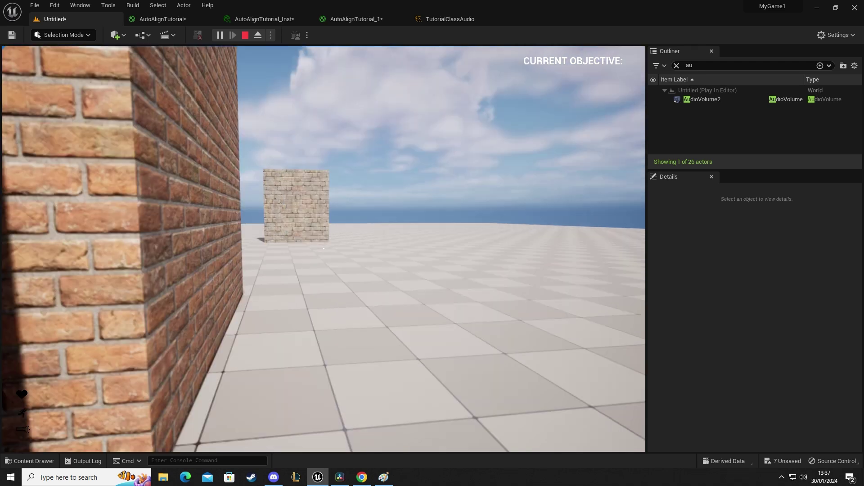
{"action": "key", "text": "s"}
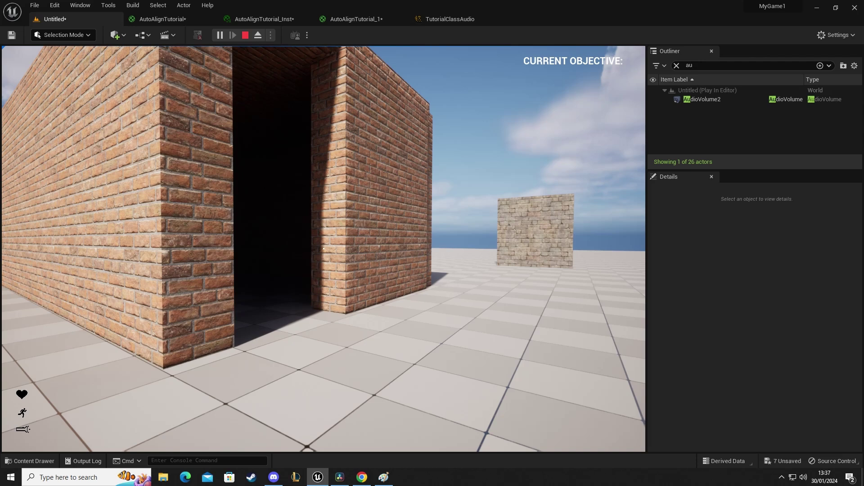
{"action": "key", "text": "w"}
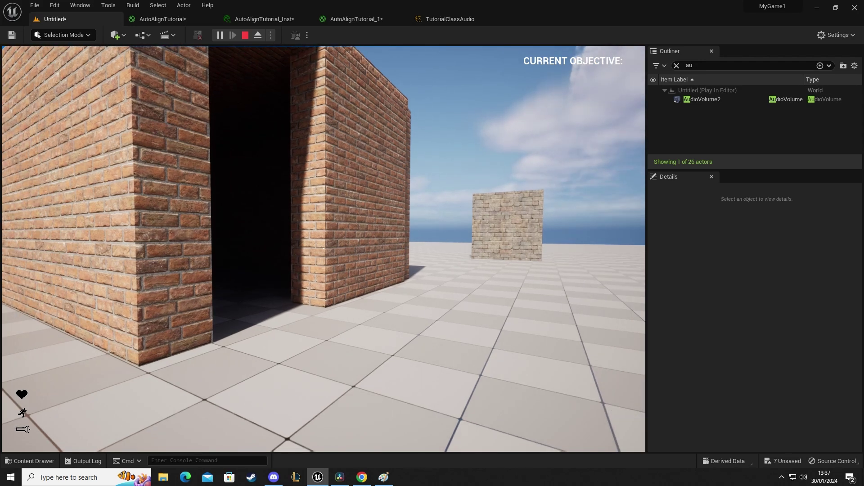
{"action": "key", "text": "Escape"}
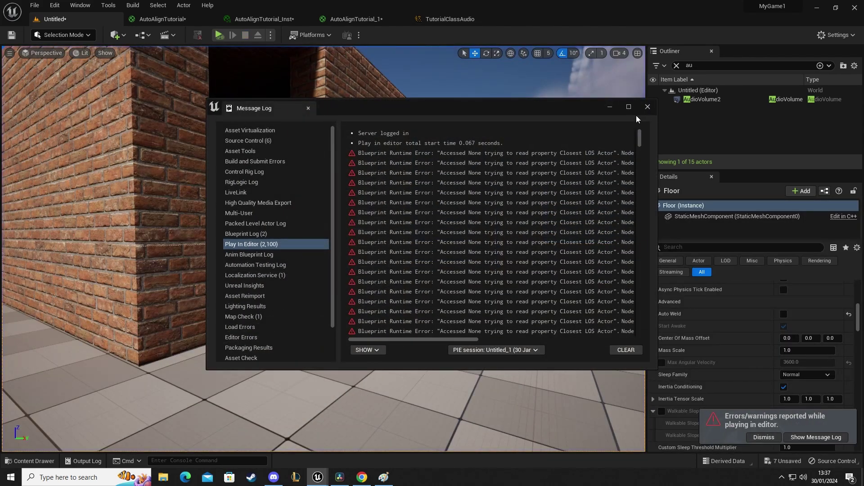
{"action": "left_click", "coordinate": [636, 110]}
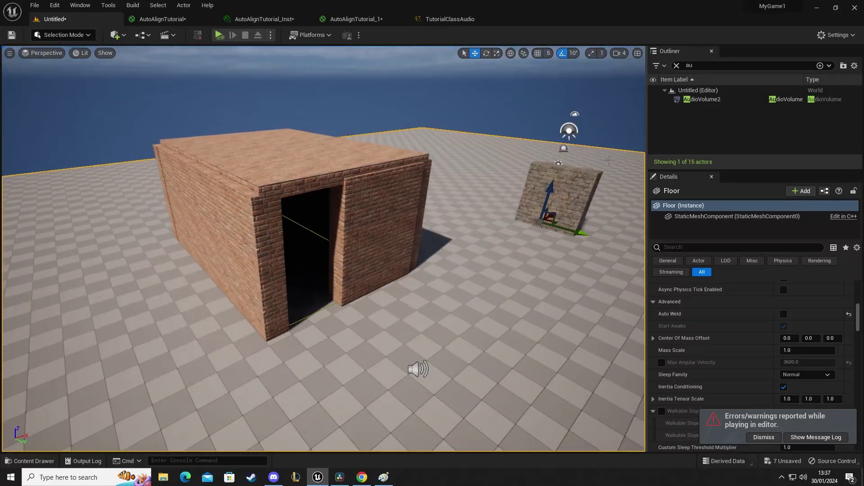
Step: Dismiss the error notification and set the Exterior Time of AudioVolume2 to 1
{"action": "left_click", "coordinate": [733, 99]}
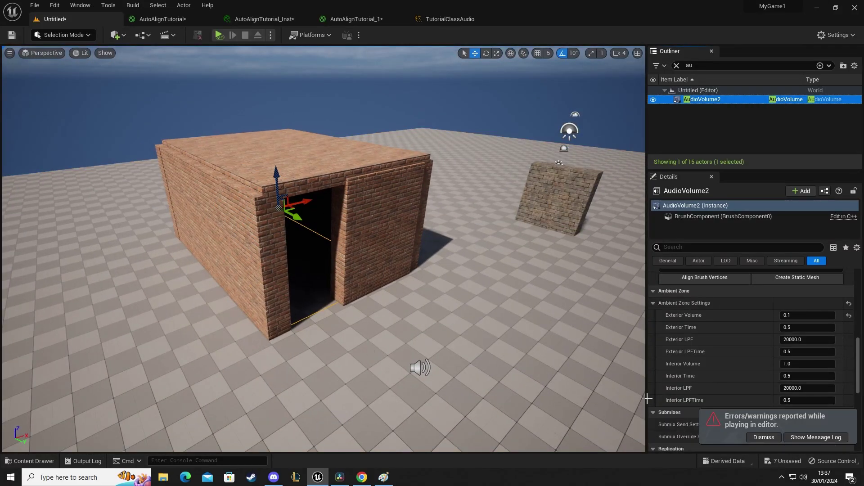
{"action": "left_click", "coordinate": [765, 435]}
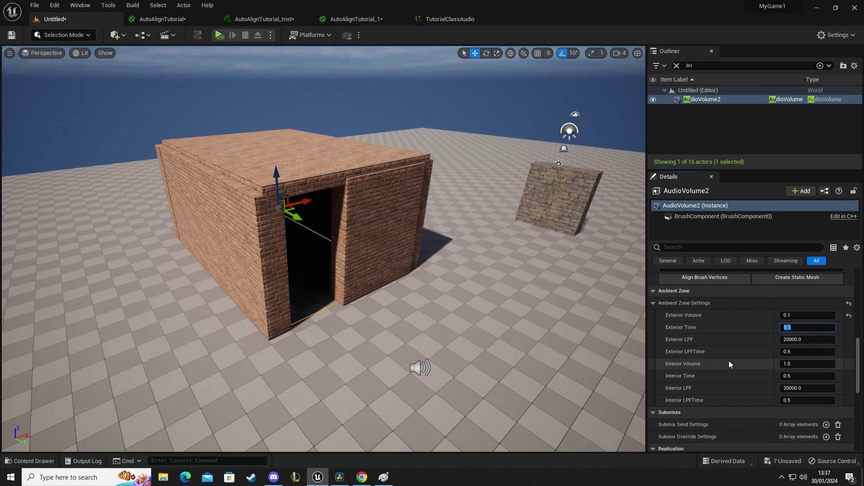
{"action": "type", "text": "1"}
Step: Play from the floor near the doorway, walk into the building to hear the ambience fade, then stop and close the message log
{"action": "right_click_drag", "start_coordinate": [306, 343], "coordinate": [356, 387]}
{"action": "right_click", "coordinate": [297, 348]}
{"action": "left_click", "coordinate": [325, 341]}
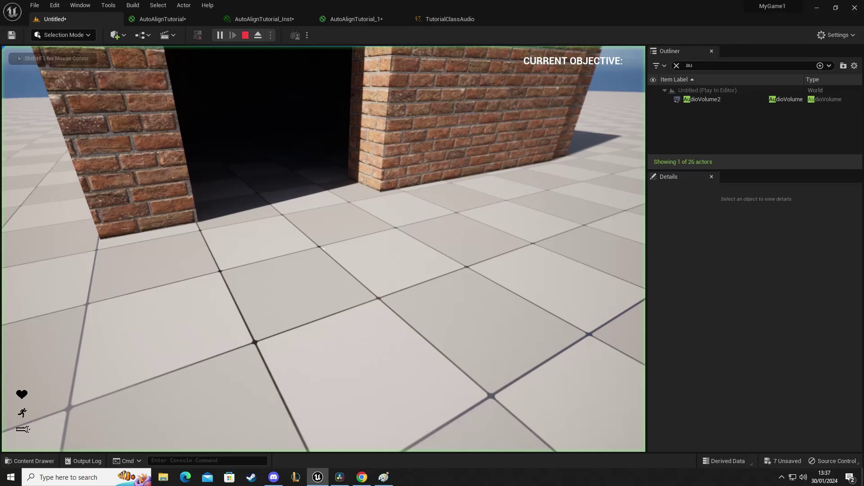
{"action": "key", "text": "w"}
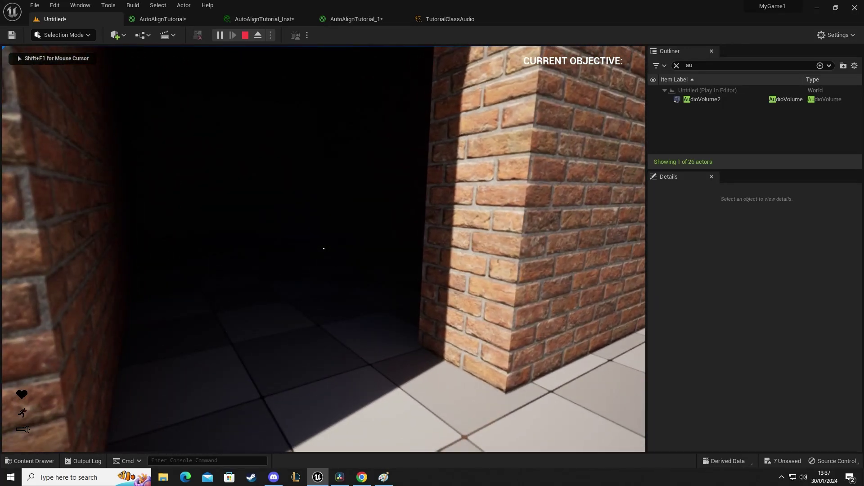
{"action": "key", "text": "w"}
{"action": "key", "text": "w"}
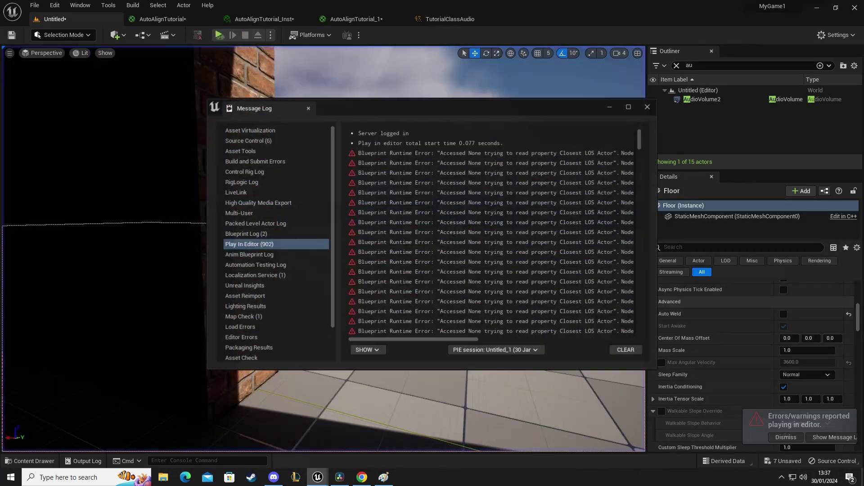
{"action": "key", "text": "Escape"}
{"action": "left_click", "coordinate": [647, 106]}
Step: Select AudioVolume2 and set its ambient zone Exterior Time to 2
{"action": "scroll", "coordinate": [801, 361], "scroll_direction": "down", "scroll_amount": 3}
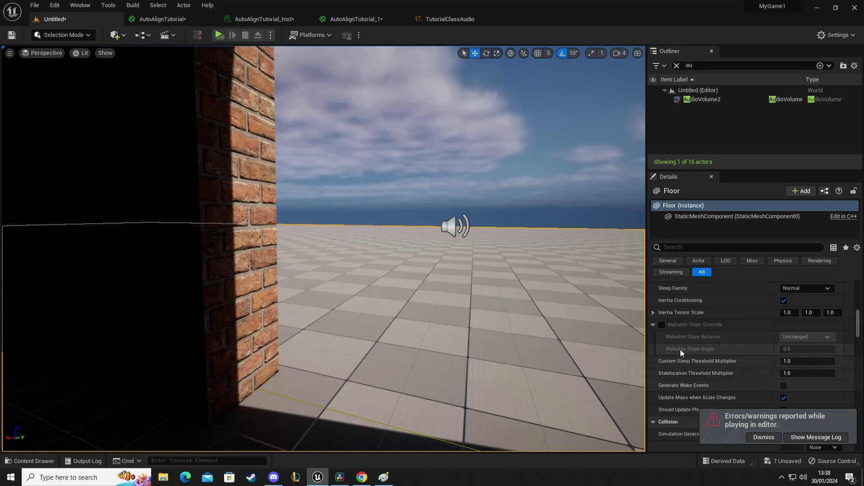
{"action": "left_click", "coordinate": [702, 99]}
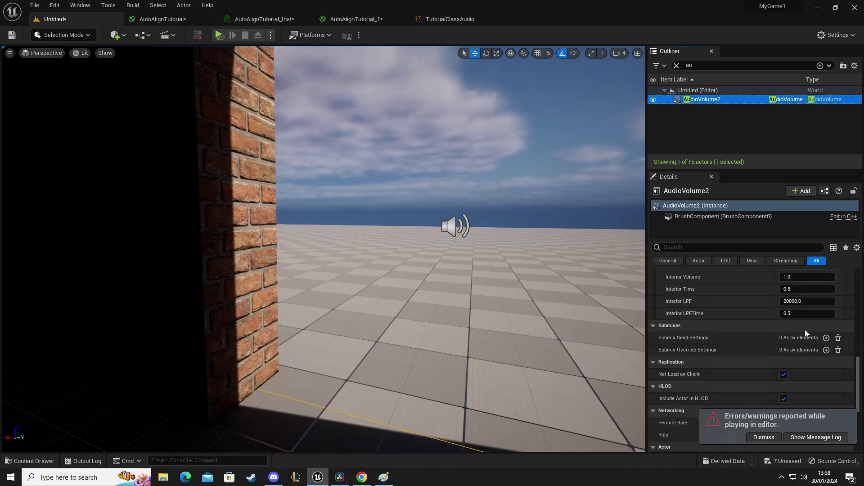
{"action": "scroll", "coordinate": [809, 308], "scroll_direction": "up", "scroll_amount": 2}
{"action": "scroll", "coordinate": [809, 307], "scroll_direction": "up", "scroll_amount": 2}
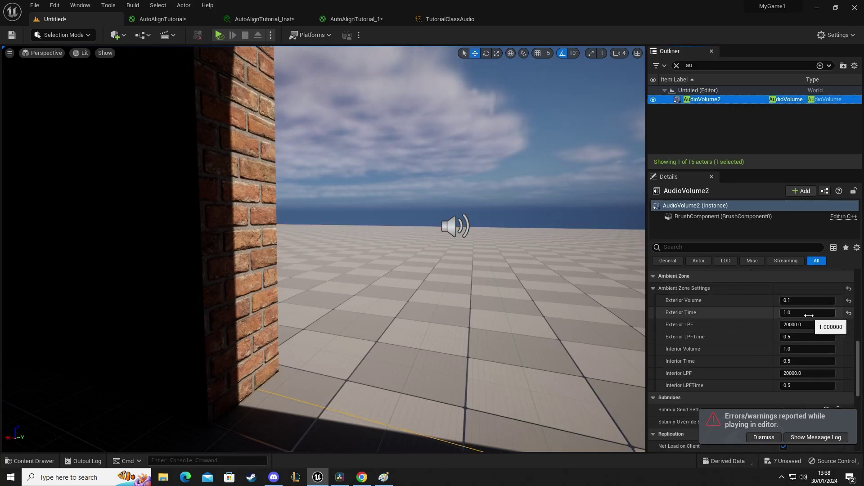
{"action": "left_click", "coordinate": [807, 312]}
{"action": "type", "text": "2"}
{"action": "key", "text": "Return"}
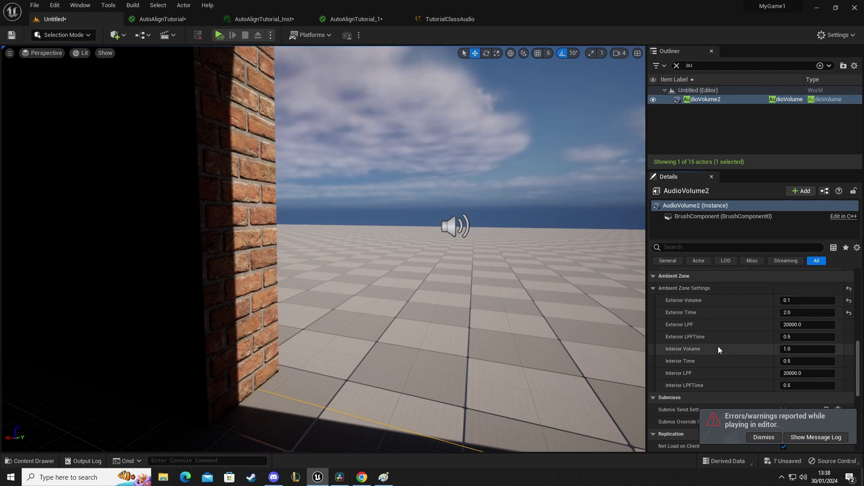
Step: Play from the floor outside, walk into the building and back toward the doorway to test the longer fade, then stop and close the message log
{"action": "right_click_drag", "start_coordinate": [591, 343], "coordinate": [370, 265]}
{"action": "right_click", "coordinate": [370, 265]}
{"action": "left_click", "coordinate": [404, 256]}
{"action": "key", "text": "w"}
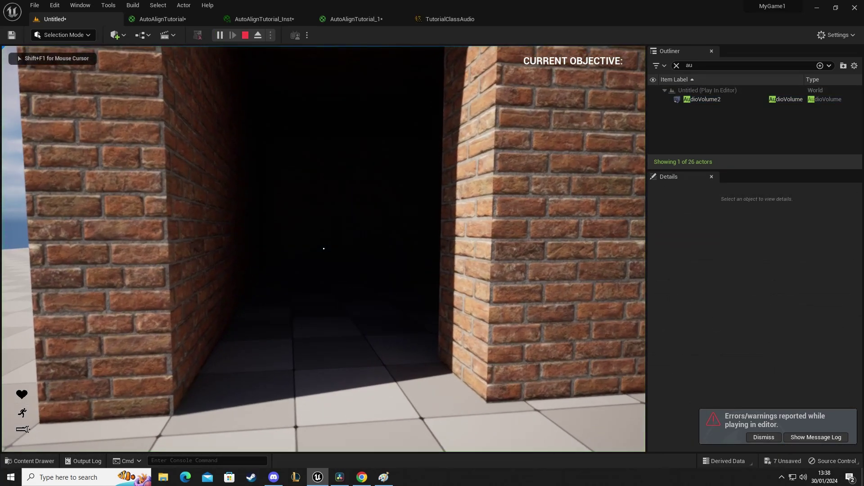
{"action": "key", "text": "w"}
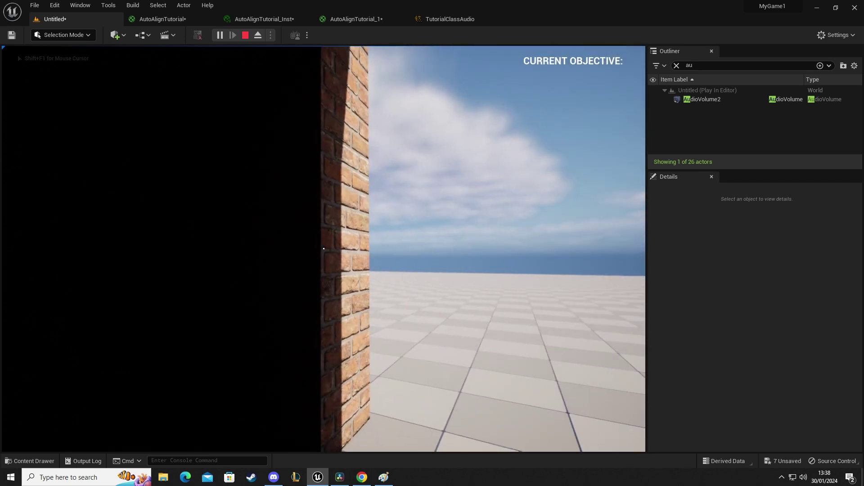
{"action": "key", "text": "w"}
{"action": "key", "text": "w"}
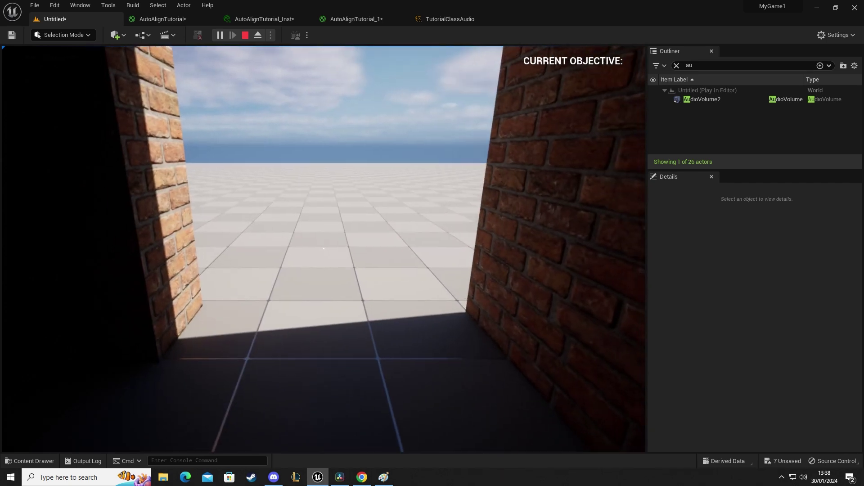
{"action": "key", "text": "Escape"}
{"action": "left_click", "coordinate": [647, 107]}
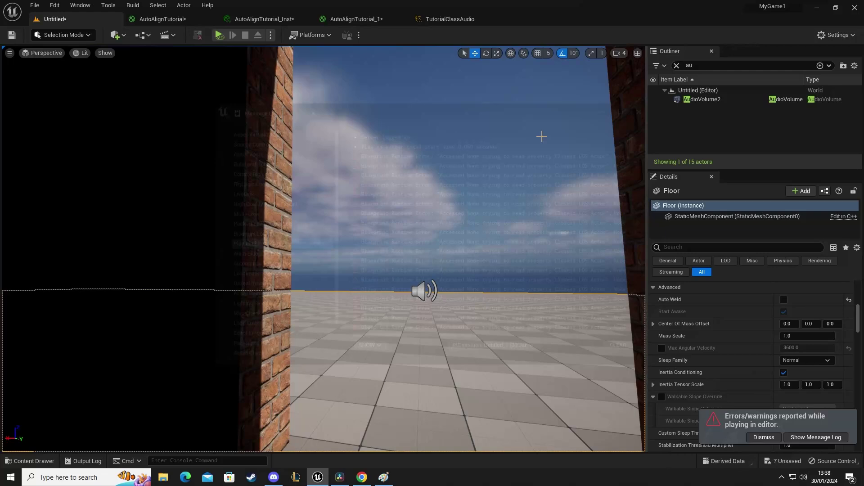